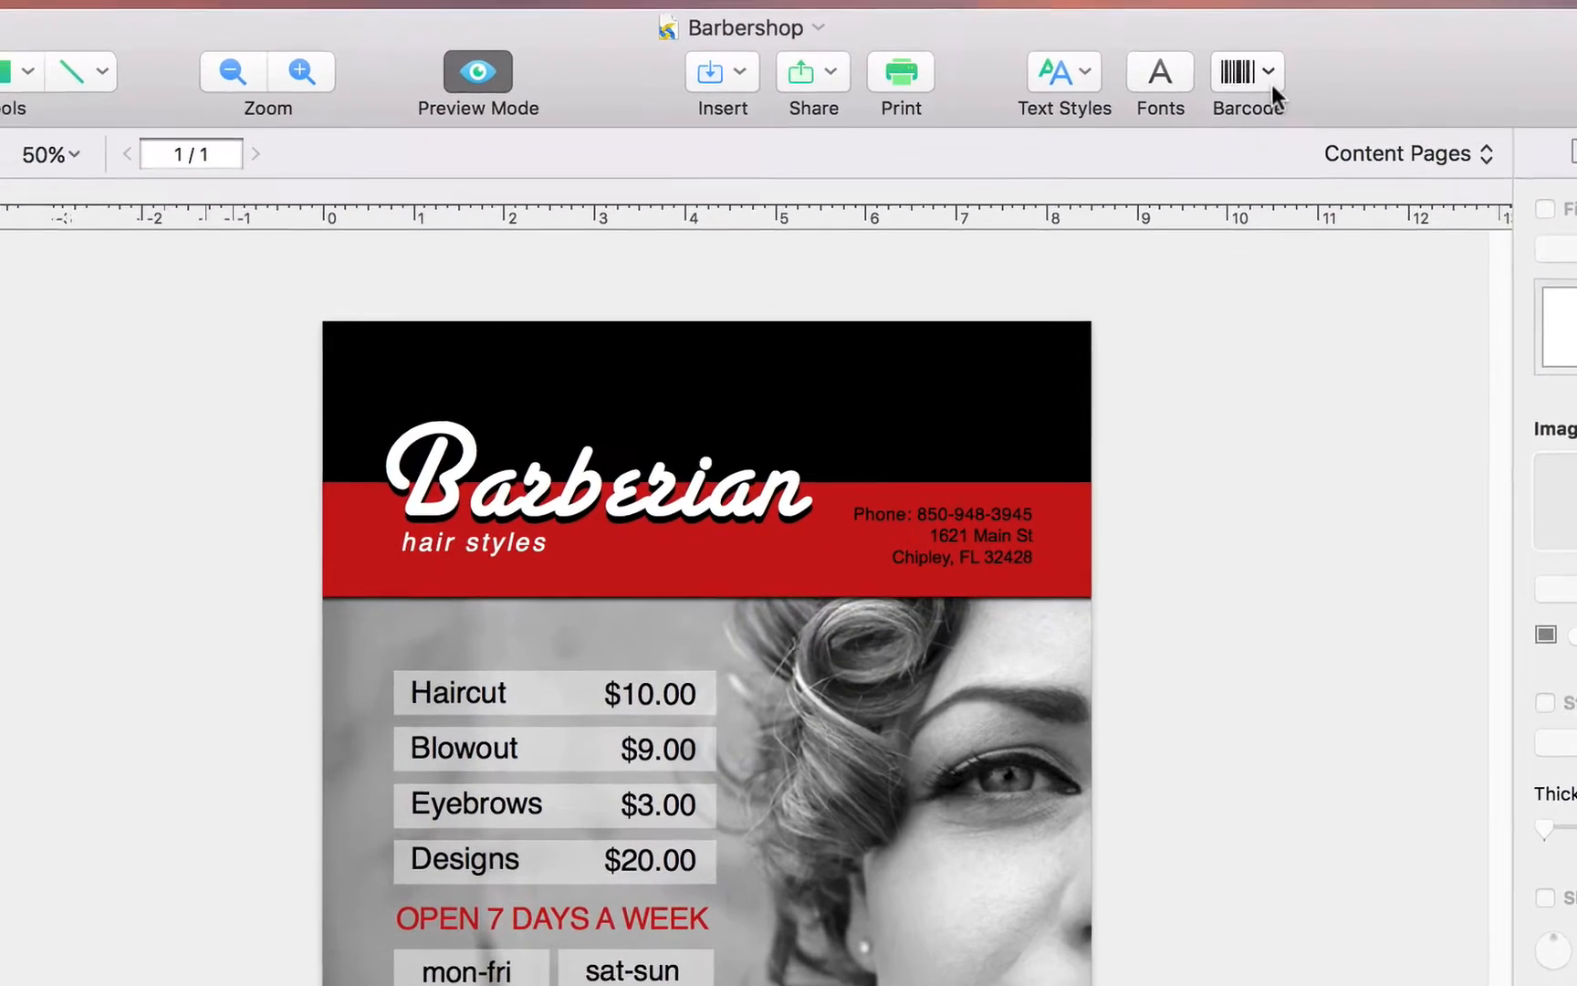
- Insert a QR Code barcode into the flyer and open its settings
left_click(1155, 48)
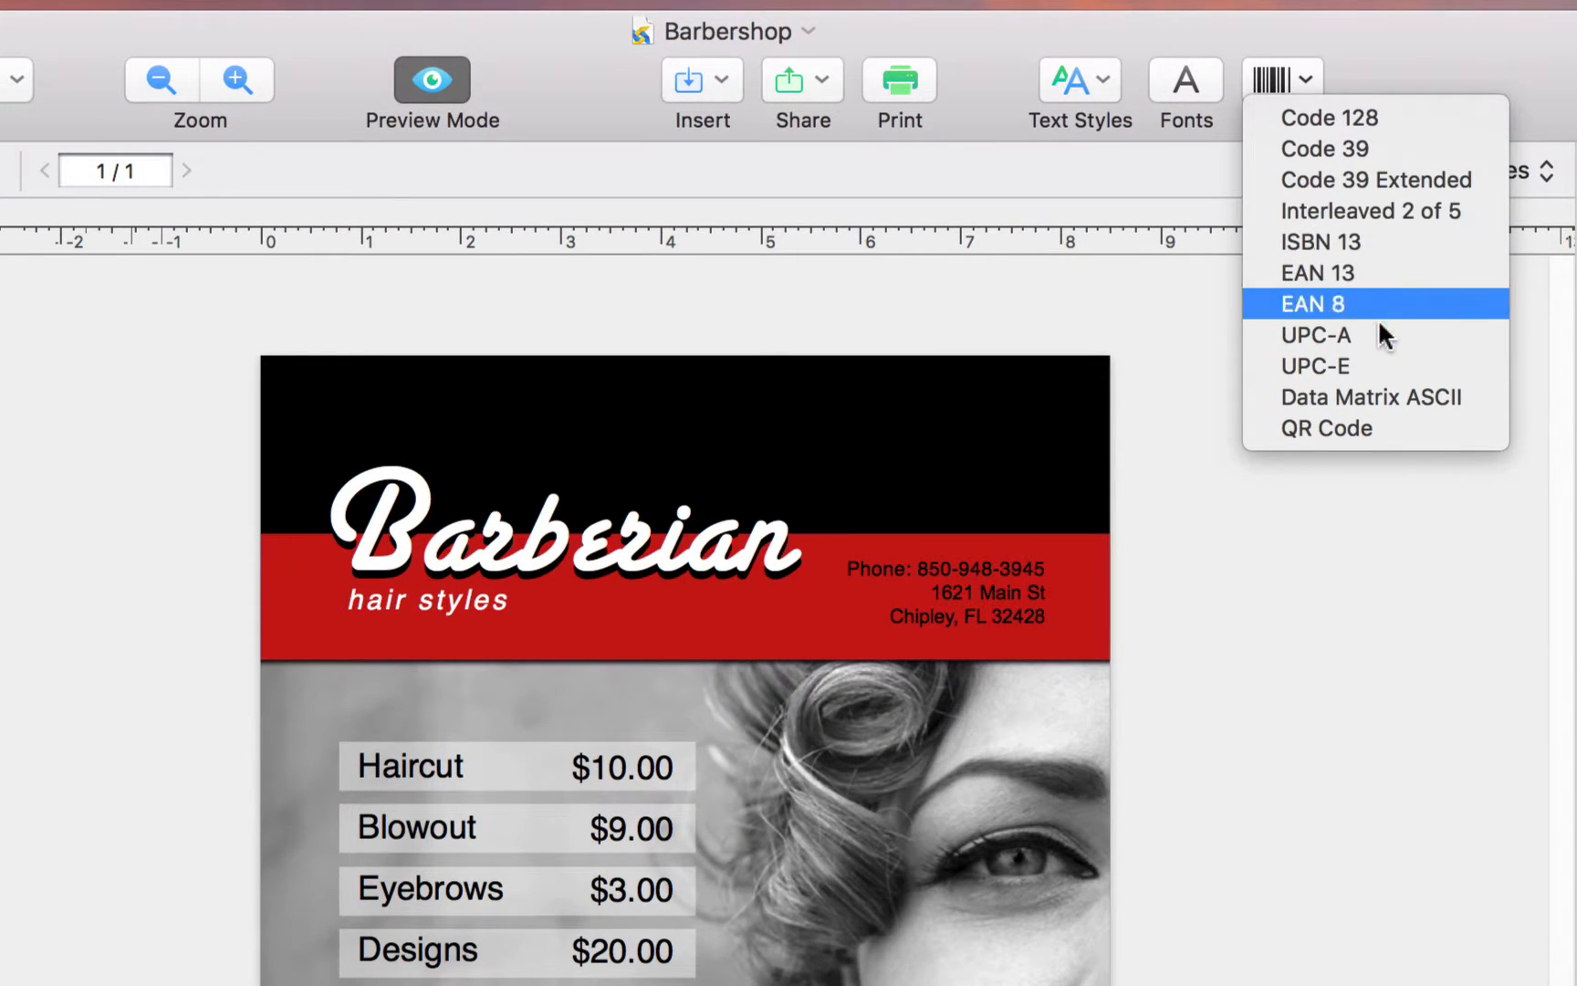
left_click(1367, 427)
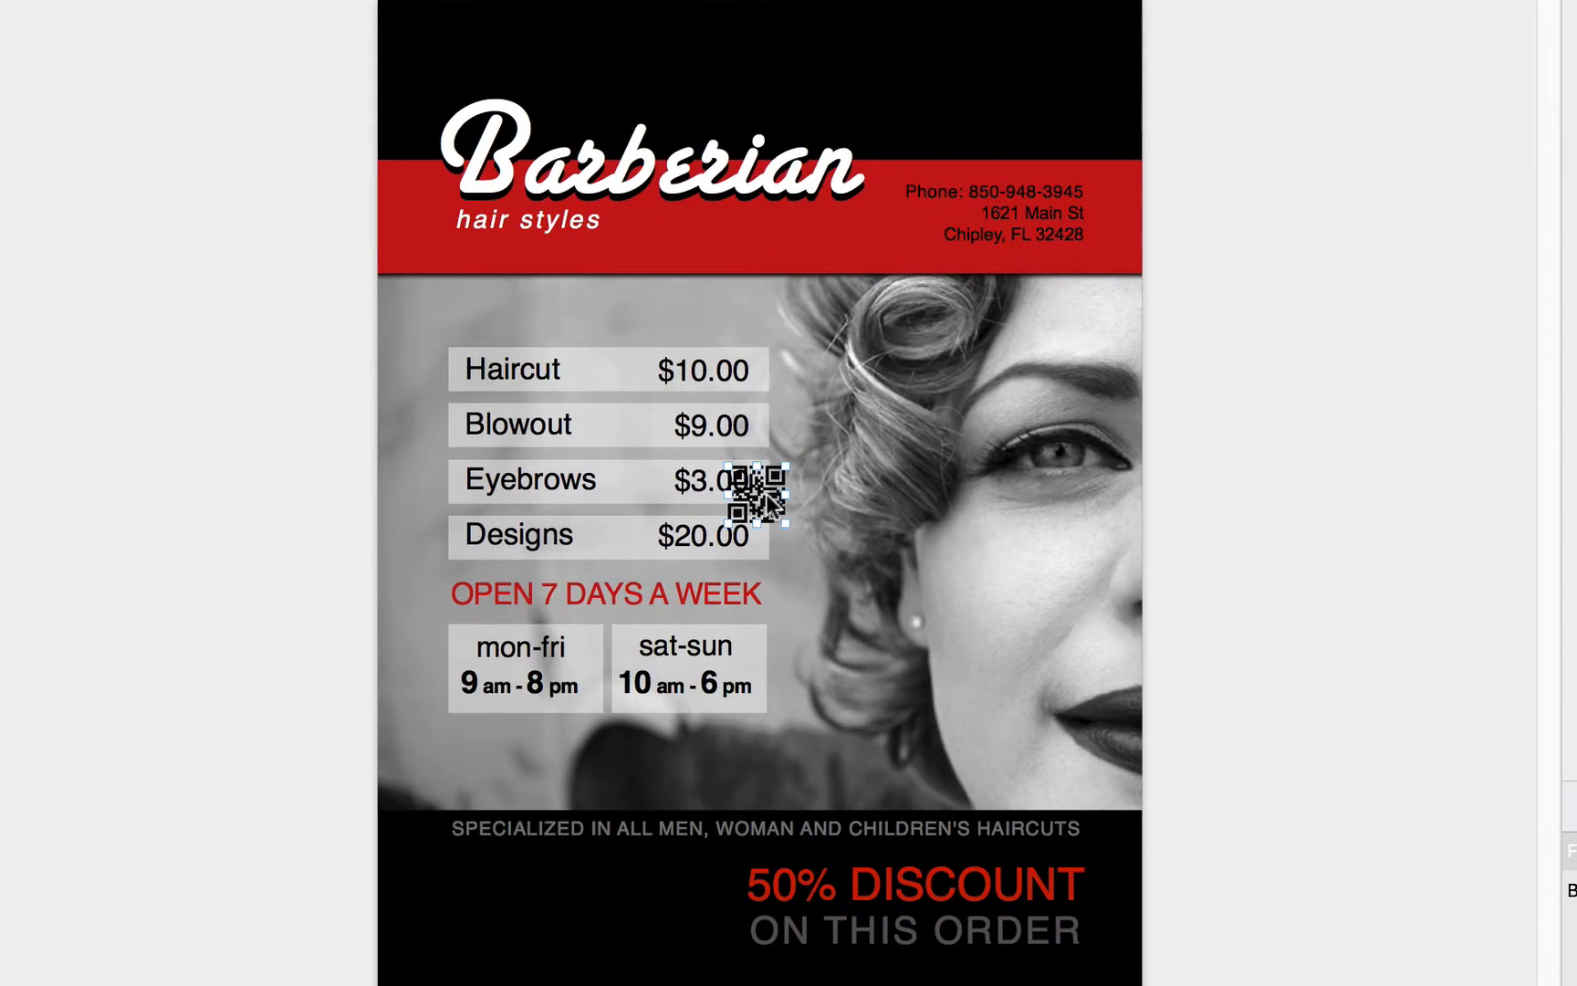
double_click(769, 503)
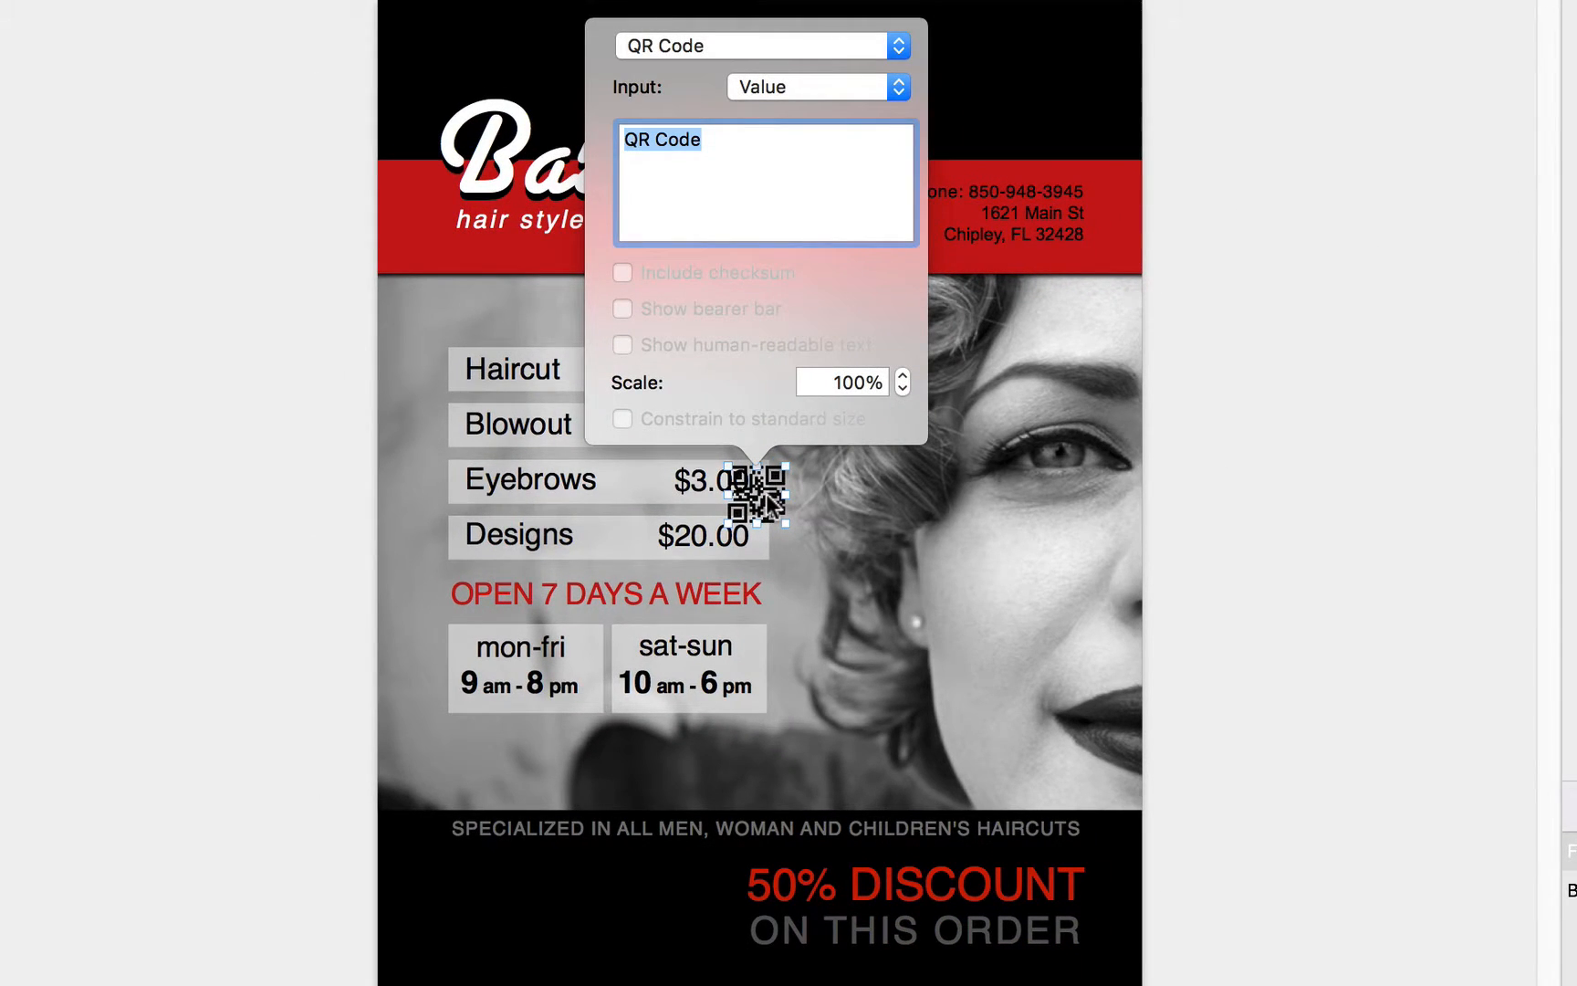
- Copy the entire phone and address text from the flyer's red header band
left_click(1047, 218)
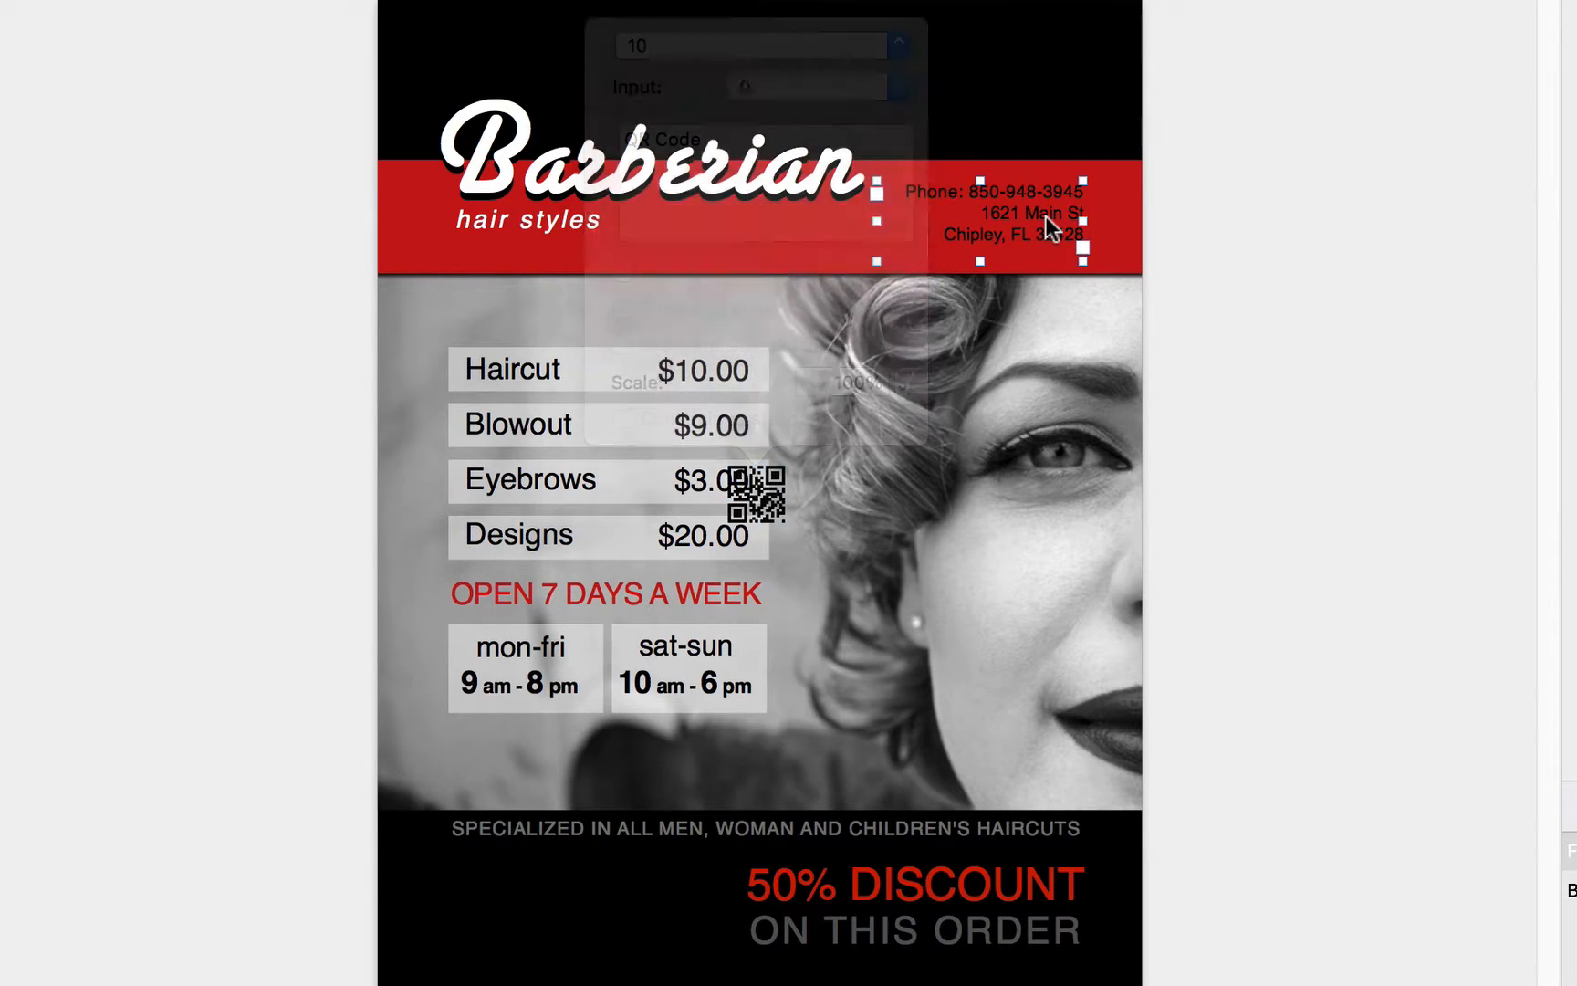
left_click(1046, 219)
key("super+a")
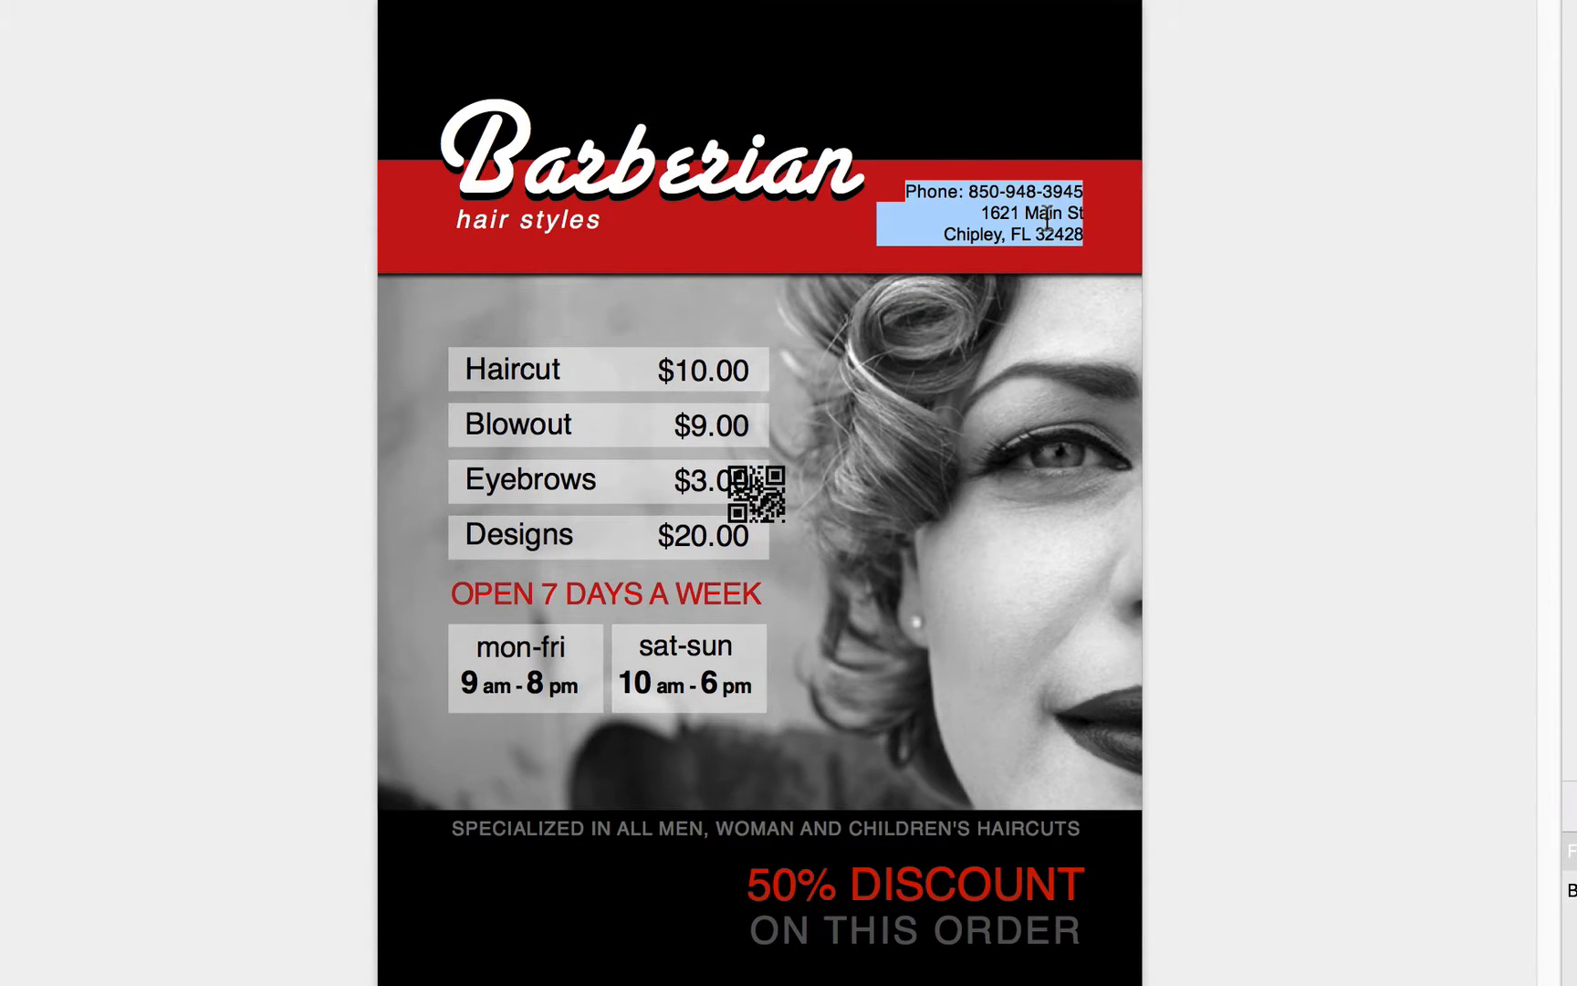
right_click(1046, 218)
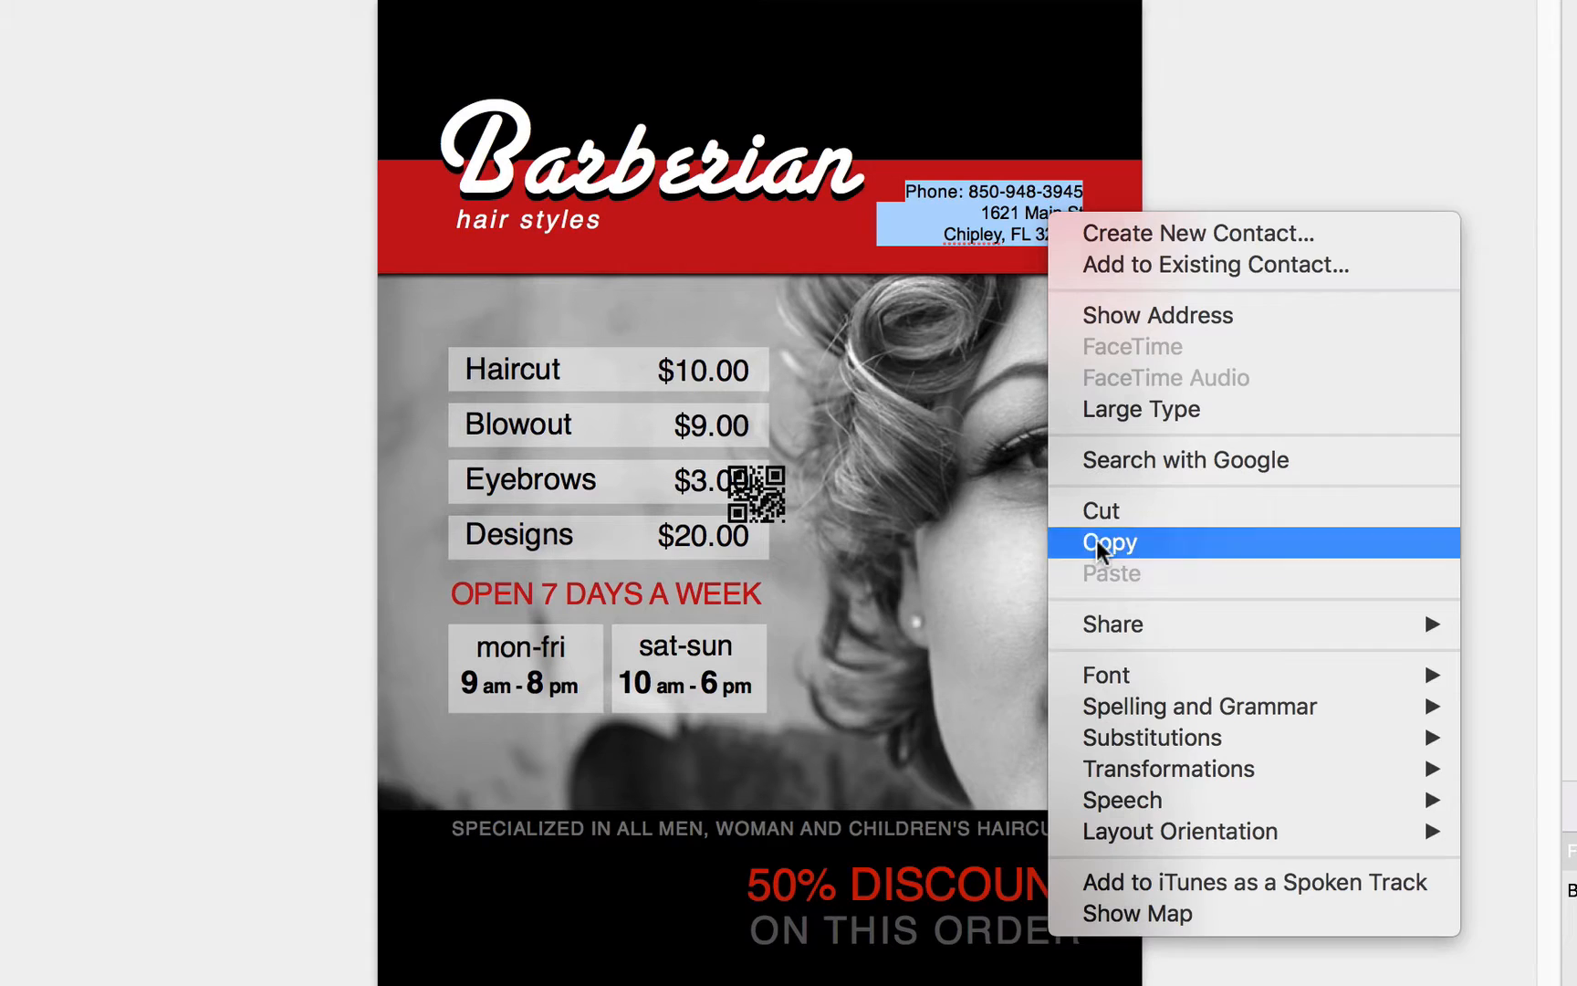
left_click(1096, 544)
- Replace the QR code's default value with the copied contact text
left_click(769, 485)
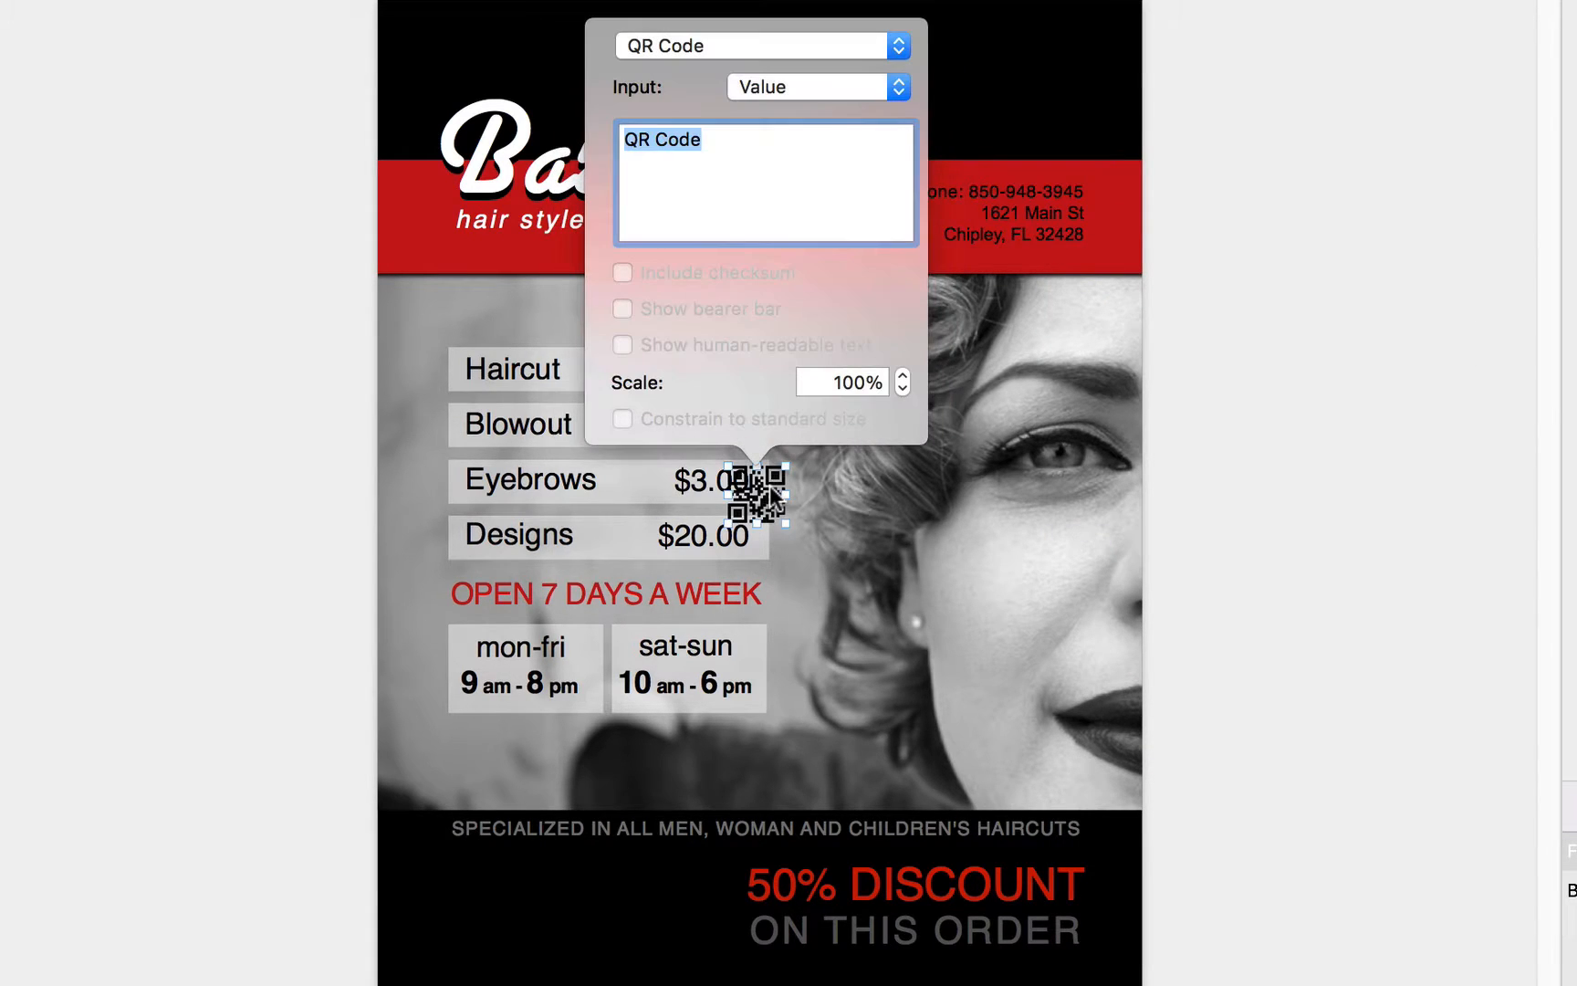
right_click(760, 180)
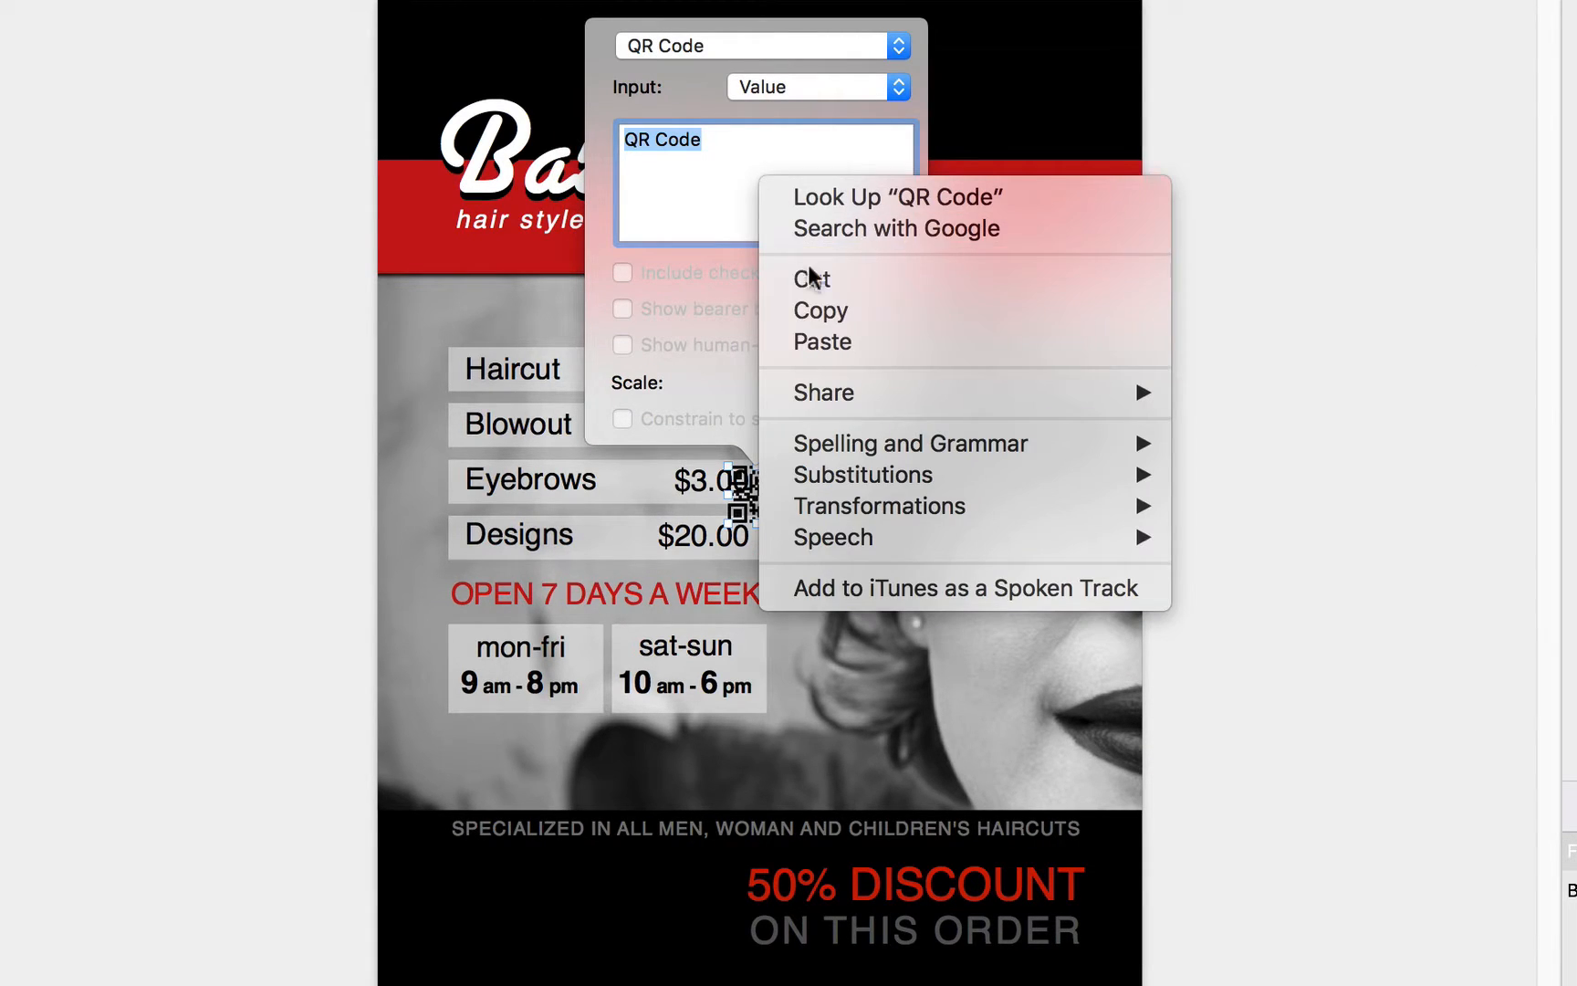
left_click(821, 343)
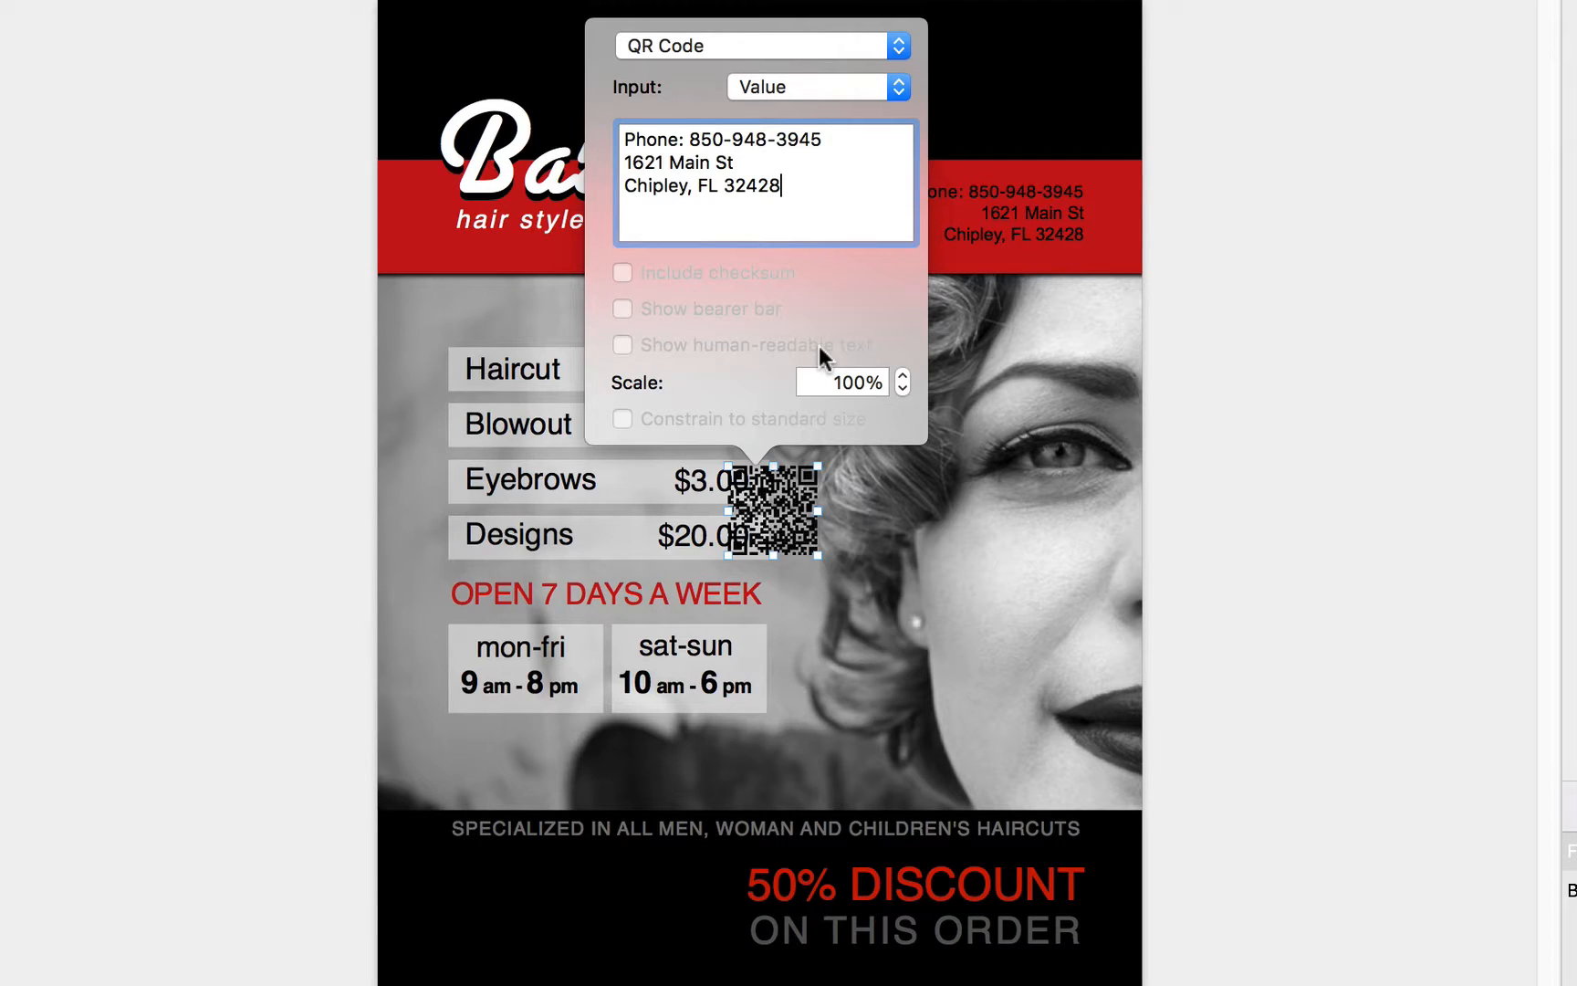
left_click(965, 353)
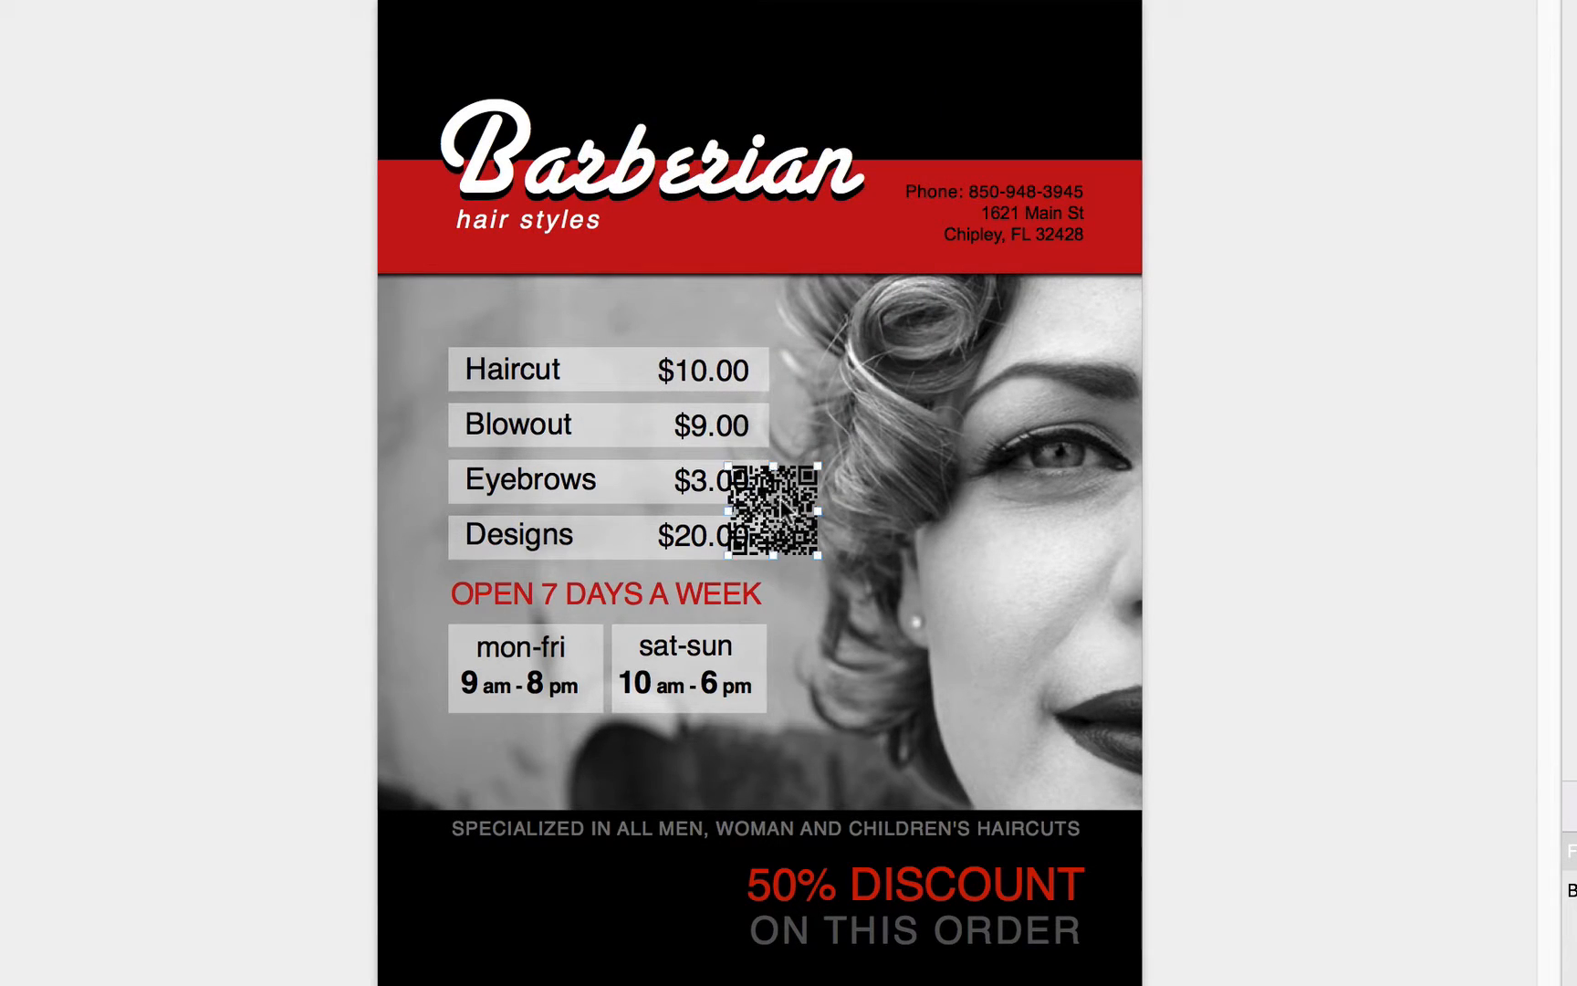
- Move the QR code off the price list onto the woman's hair beside her eye
left_click_drag(779, 499, 894, 459)
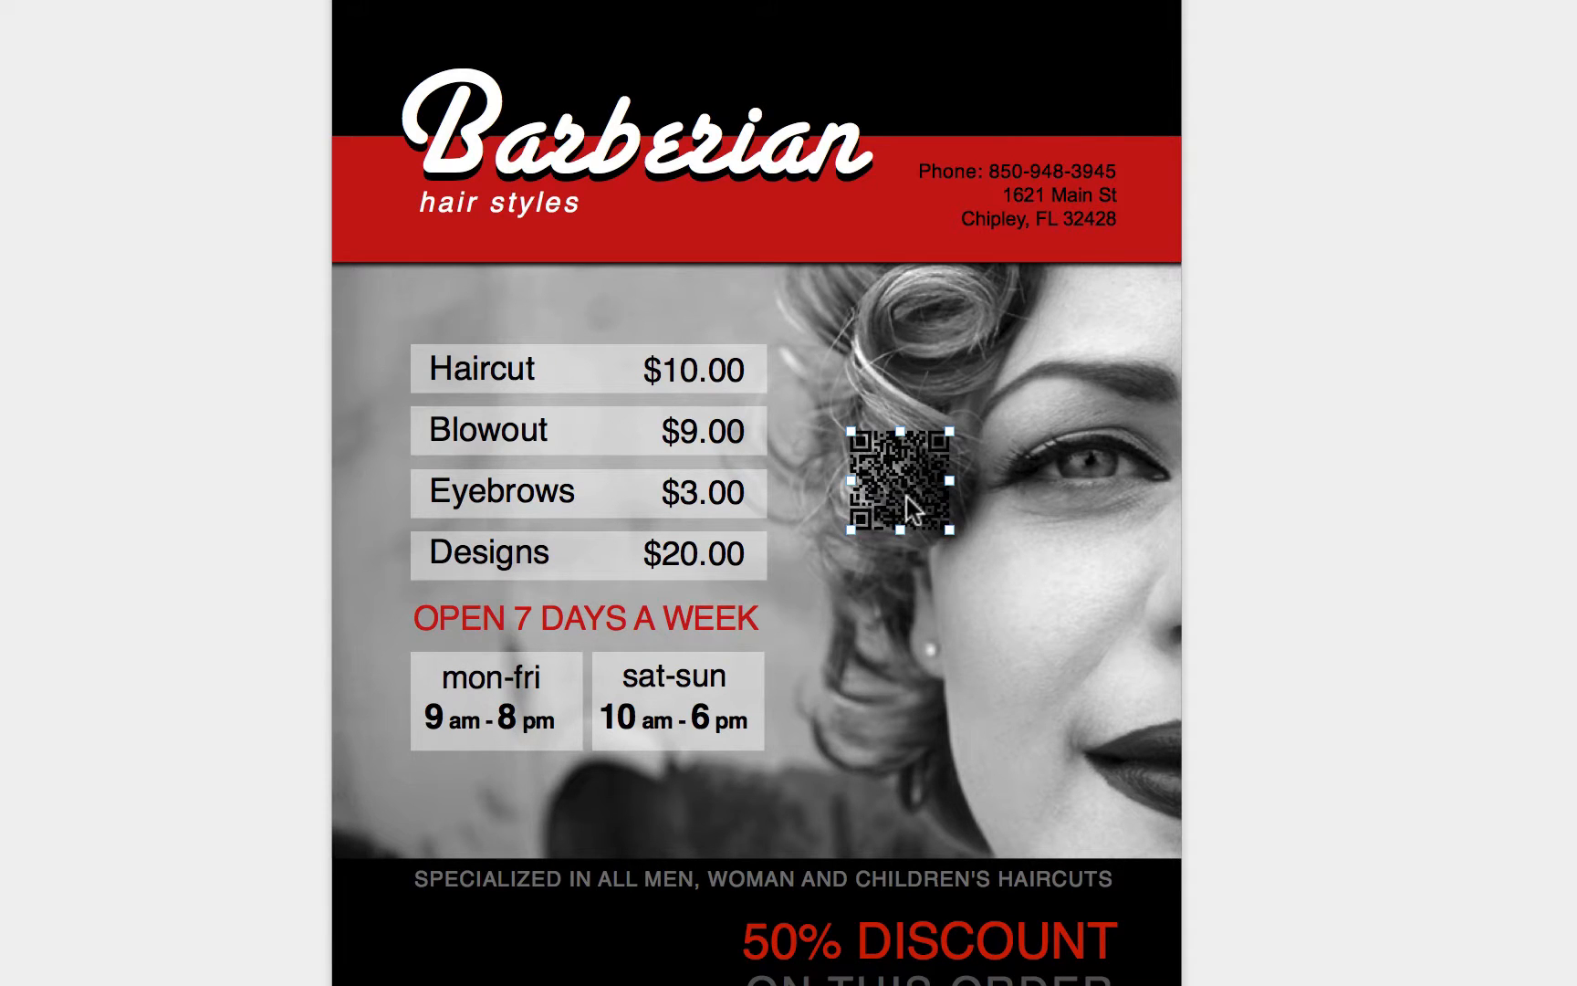
mouse_move(909, 481)
left_mouse_down()
mouse_move(856, 535)
mouse_move(881, 453)
mouse_move(871, 558)
mouse_move(908, 514)
left_mouse_up()
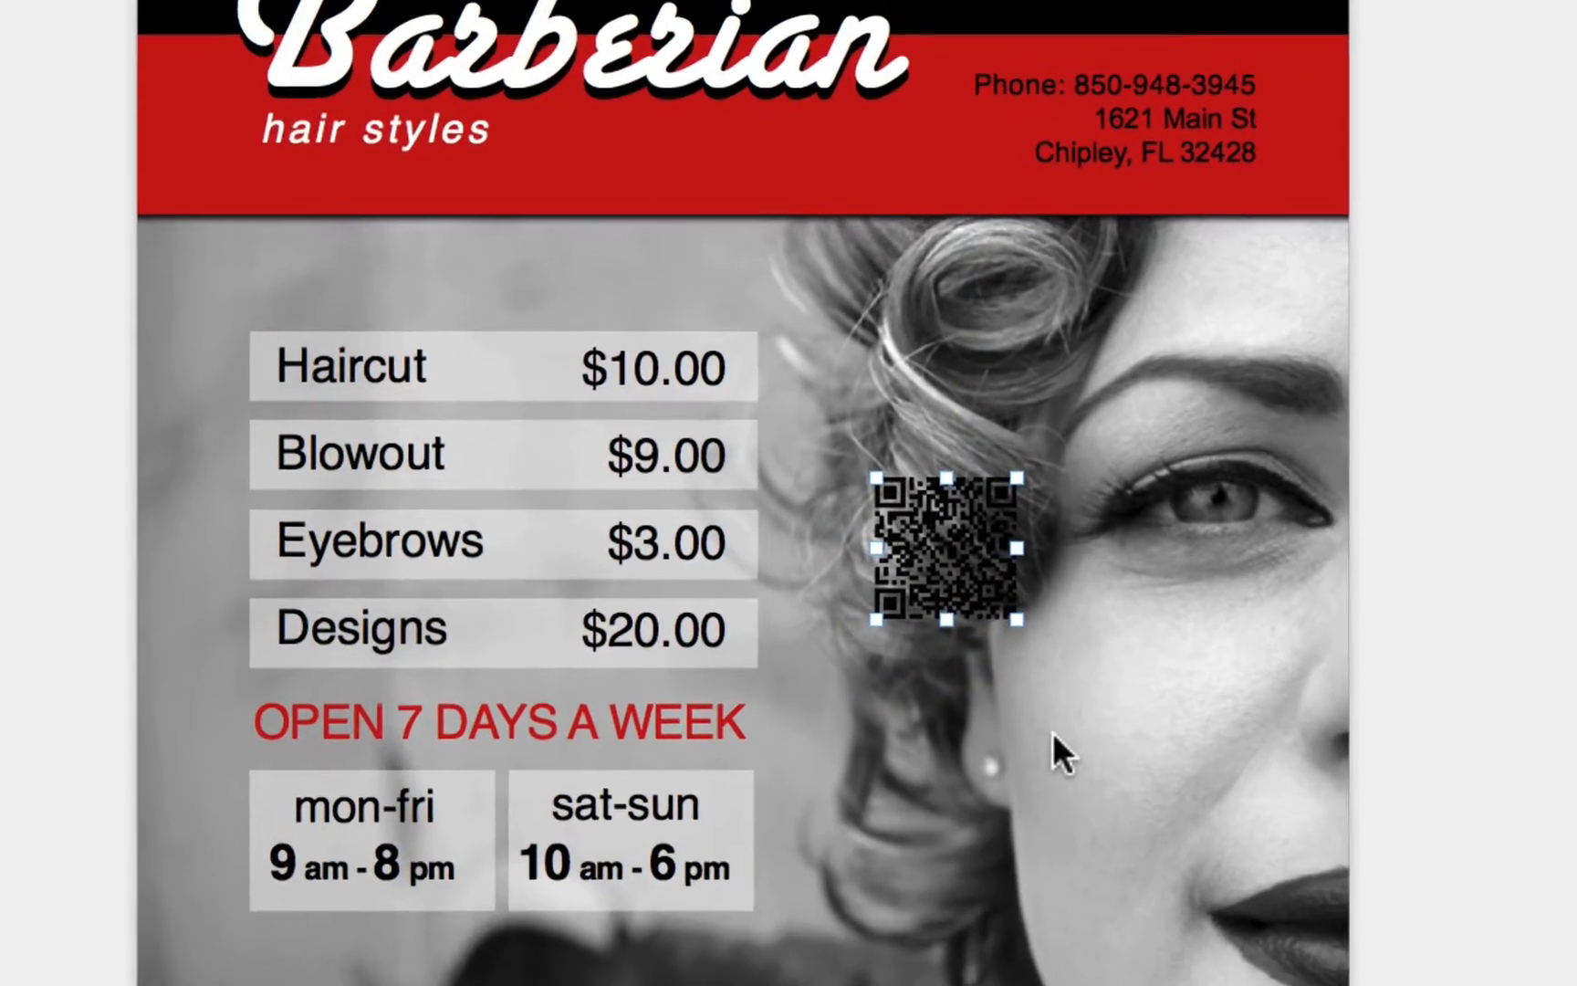
left_click(975, 625)
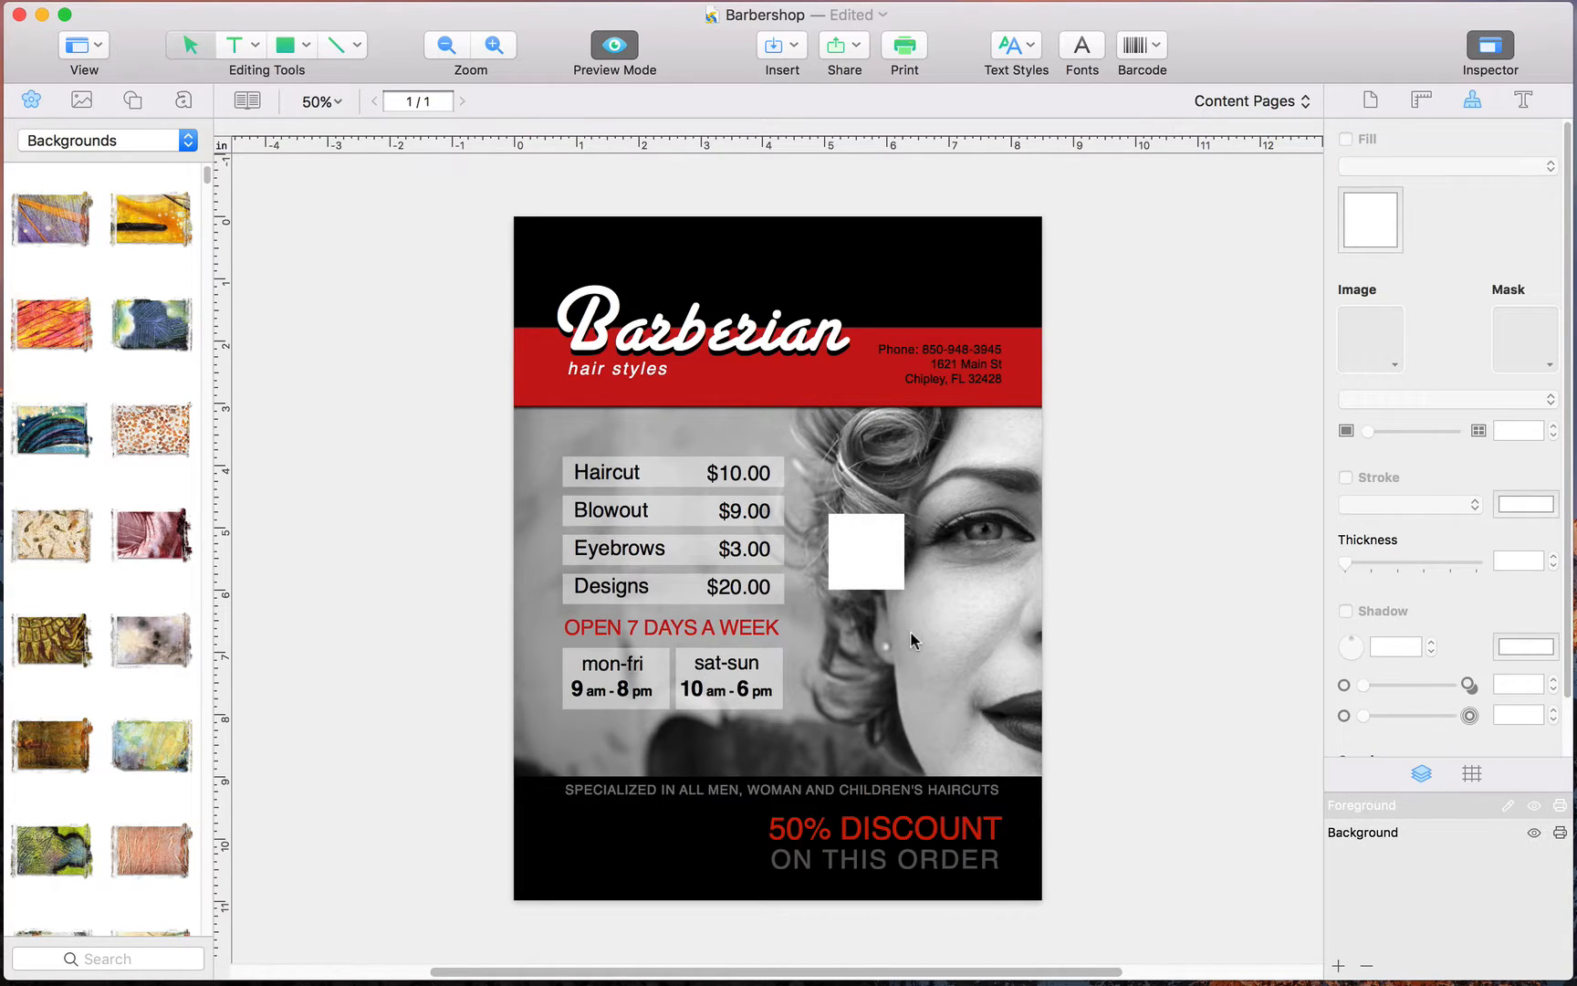
- Send the white square behind the QR code and move both into the black footer beside the discount text
right_click(889, 572)
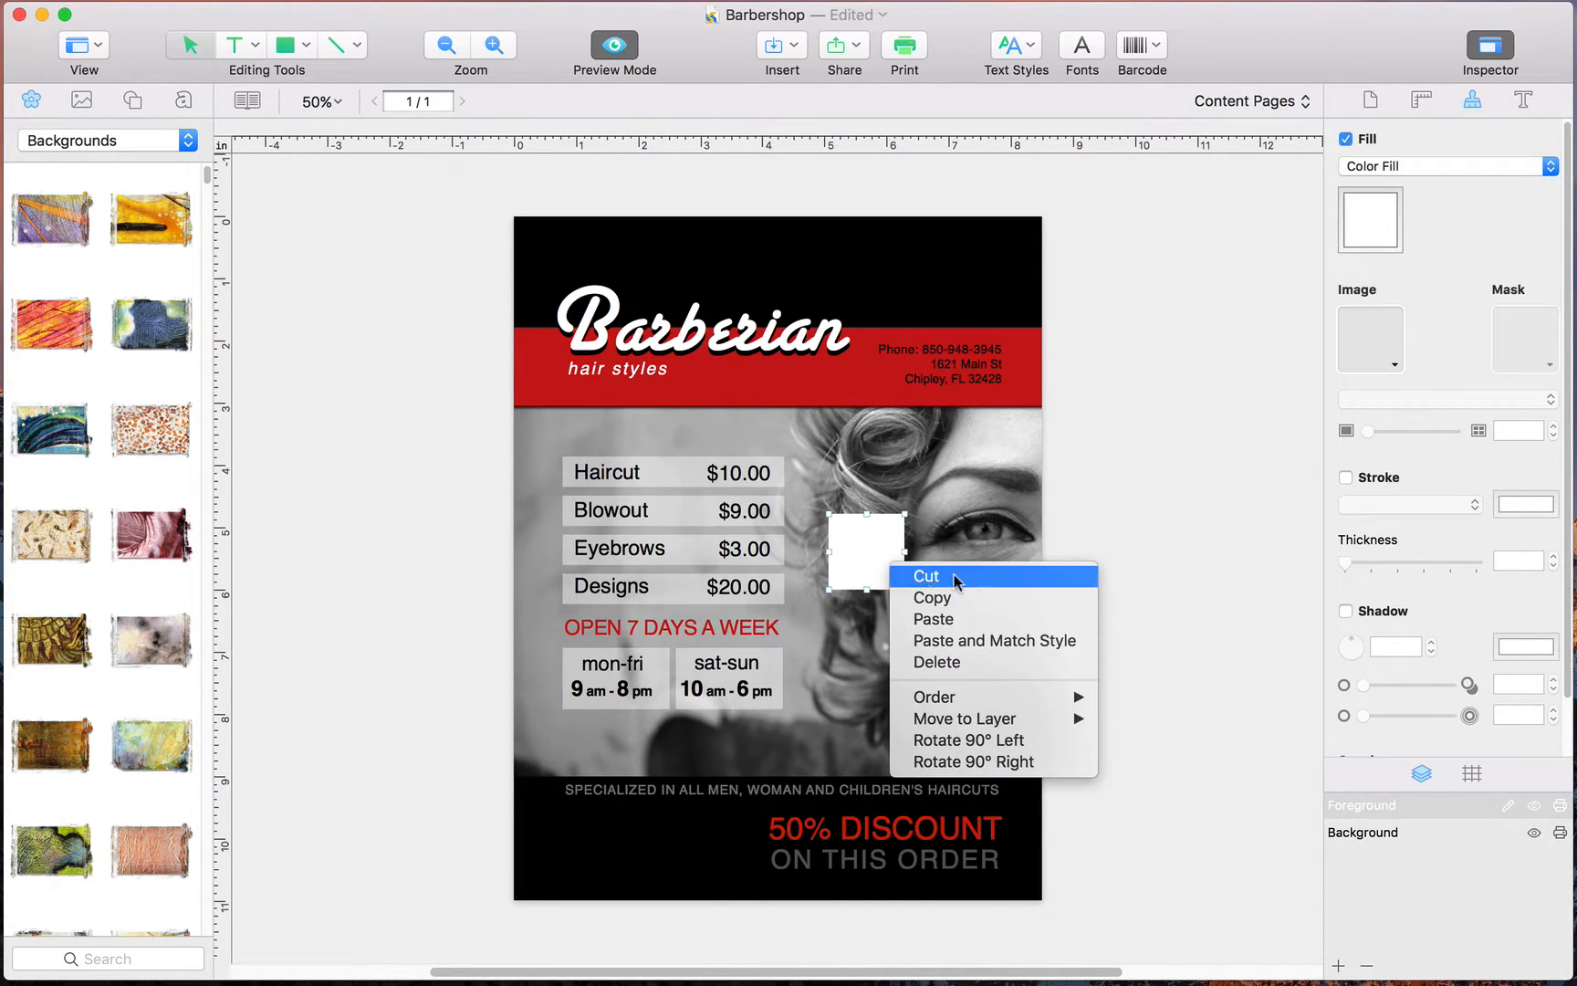
mouse_move(993, 700)
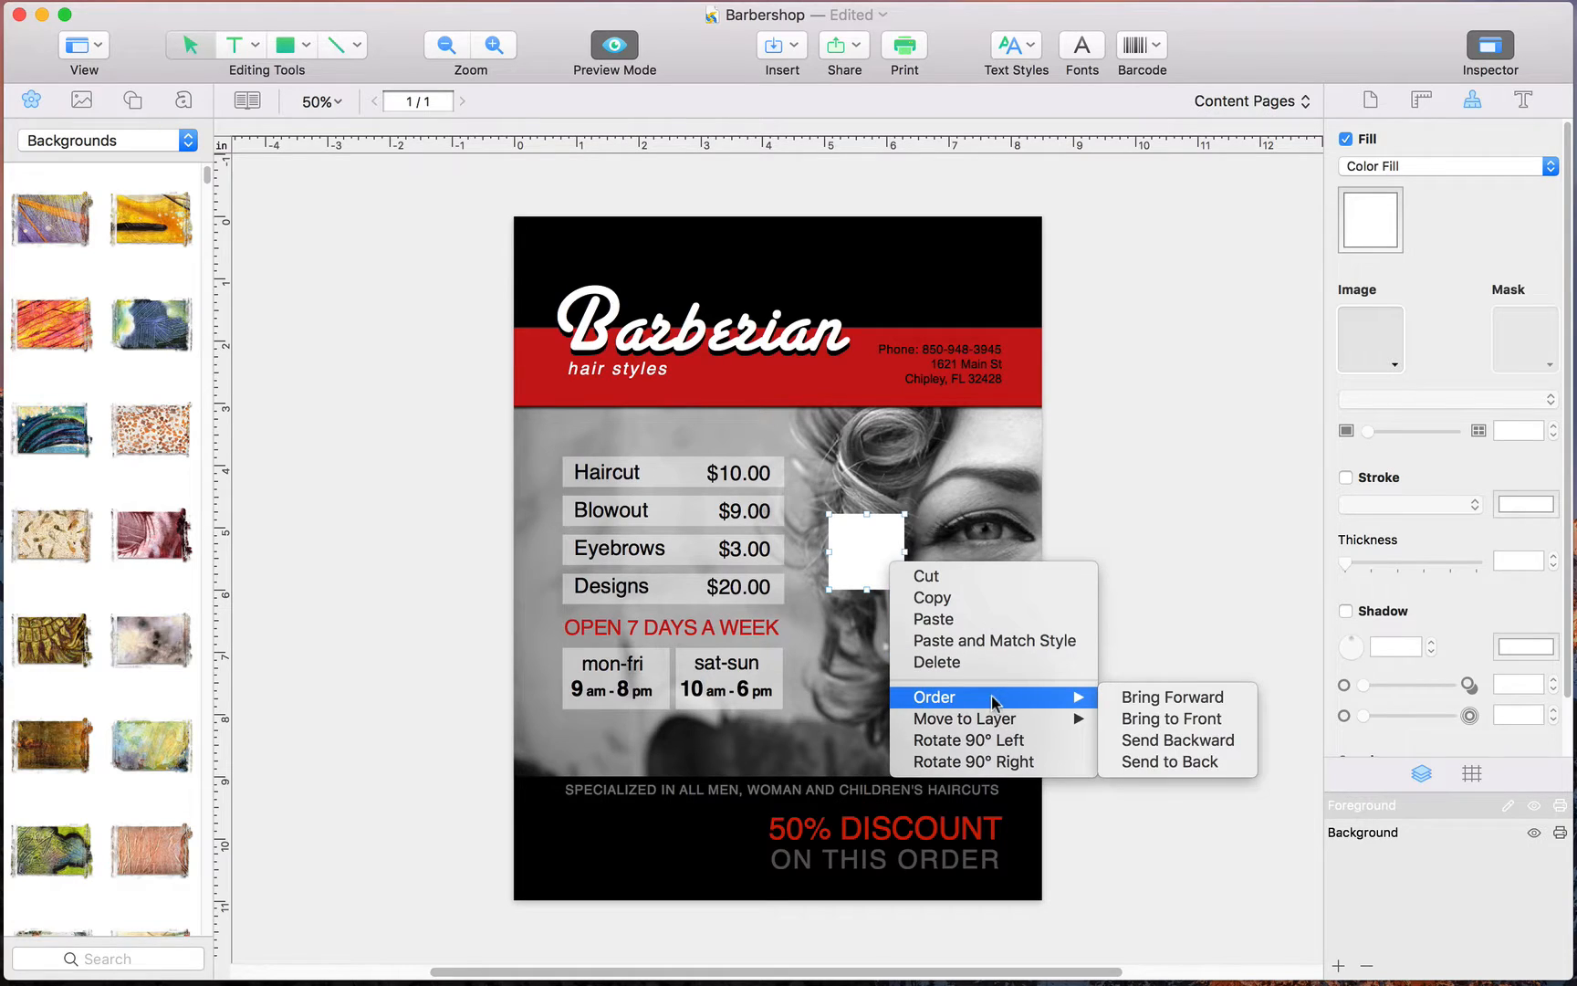
left_click(1169, 763)
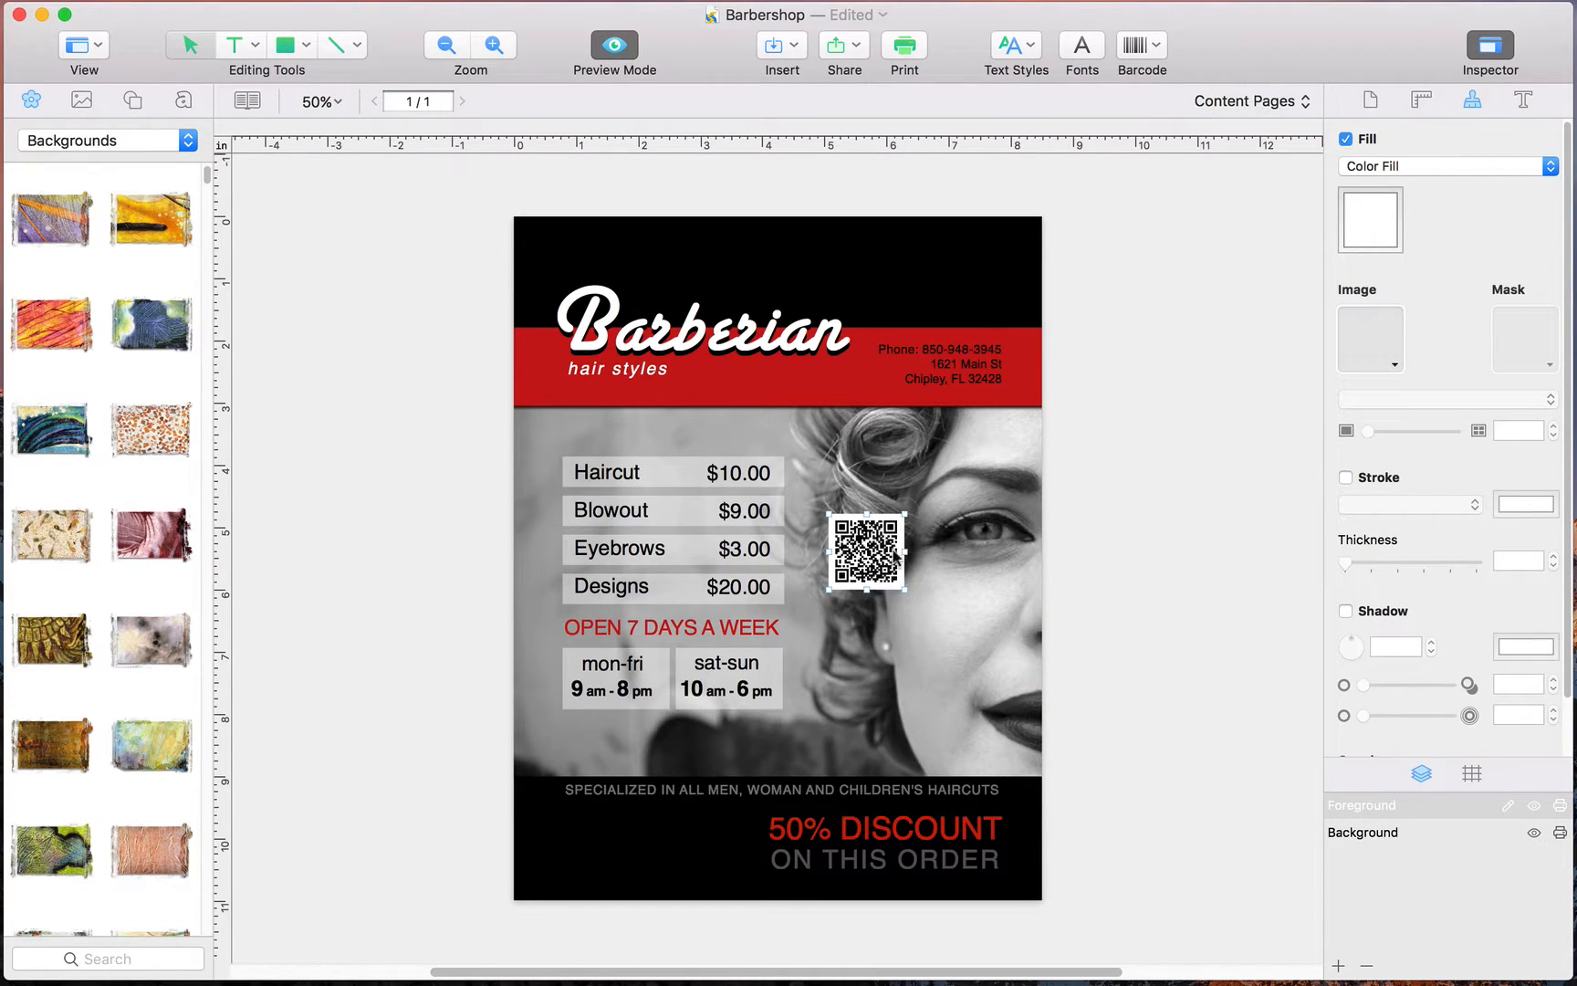
left_click_drag(842, 562, 617, 832)
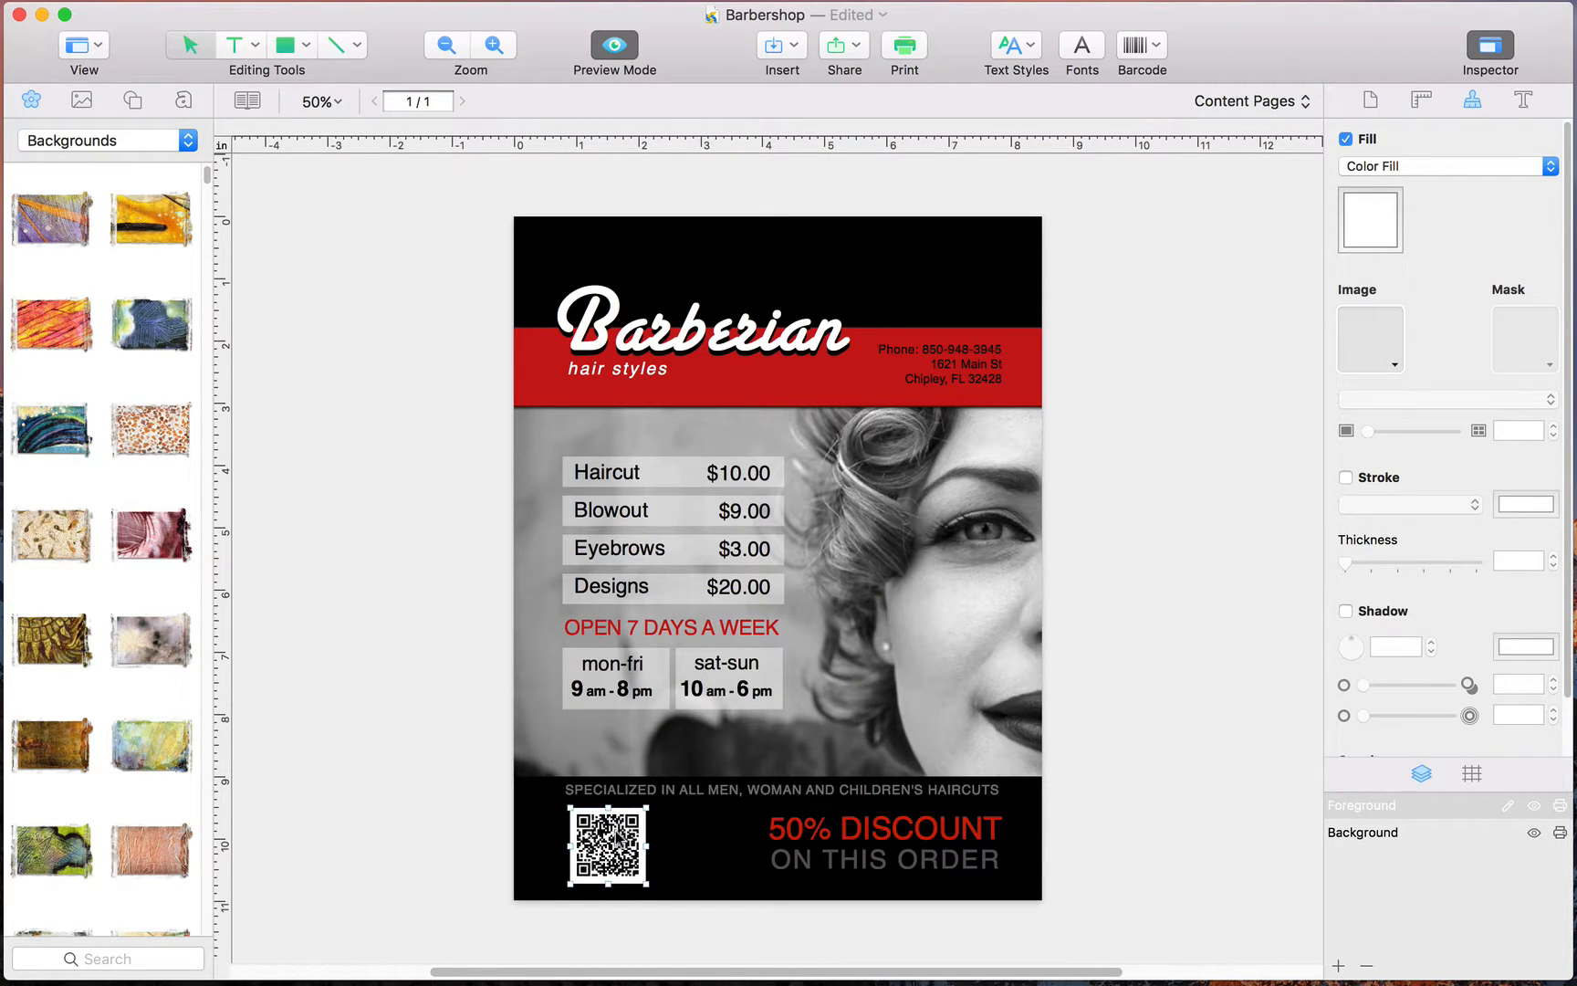
- Try a larger scale for the QR code and return it to 100%
double_click(617, 832)
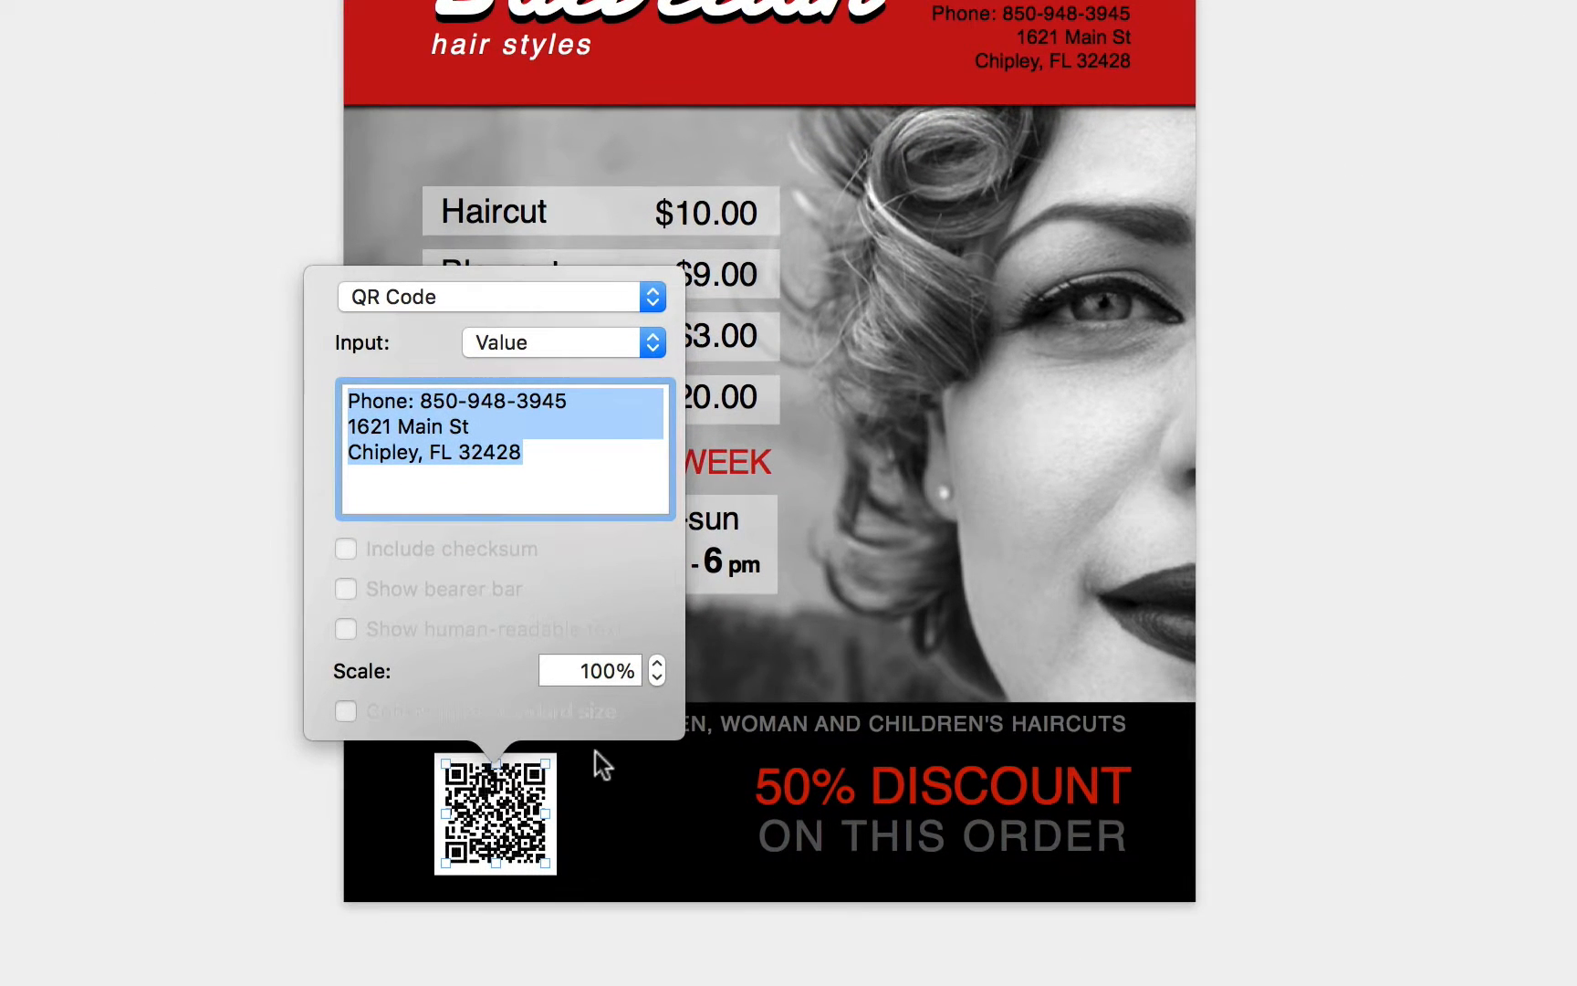
left_click(657, 661)
left_click(657, 662)
left_click(657, 662)
left_click(657, 662)
left_click(657, 661)
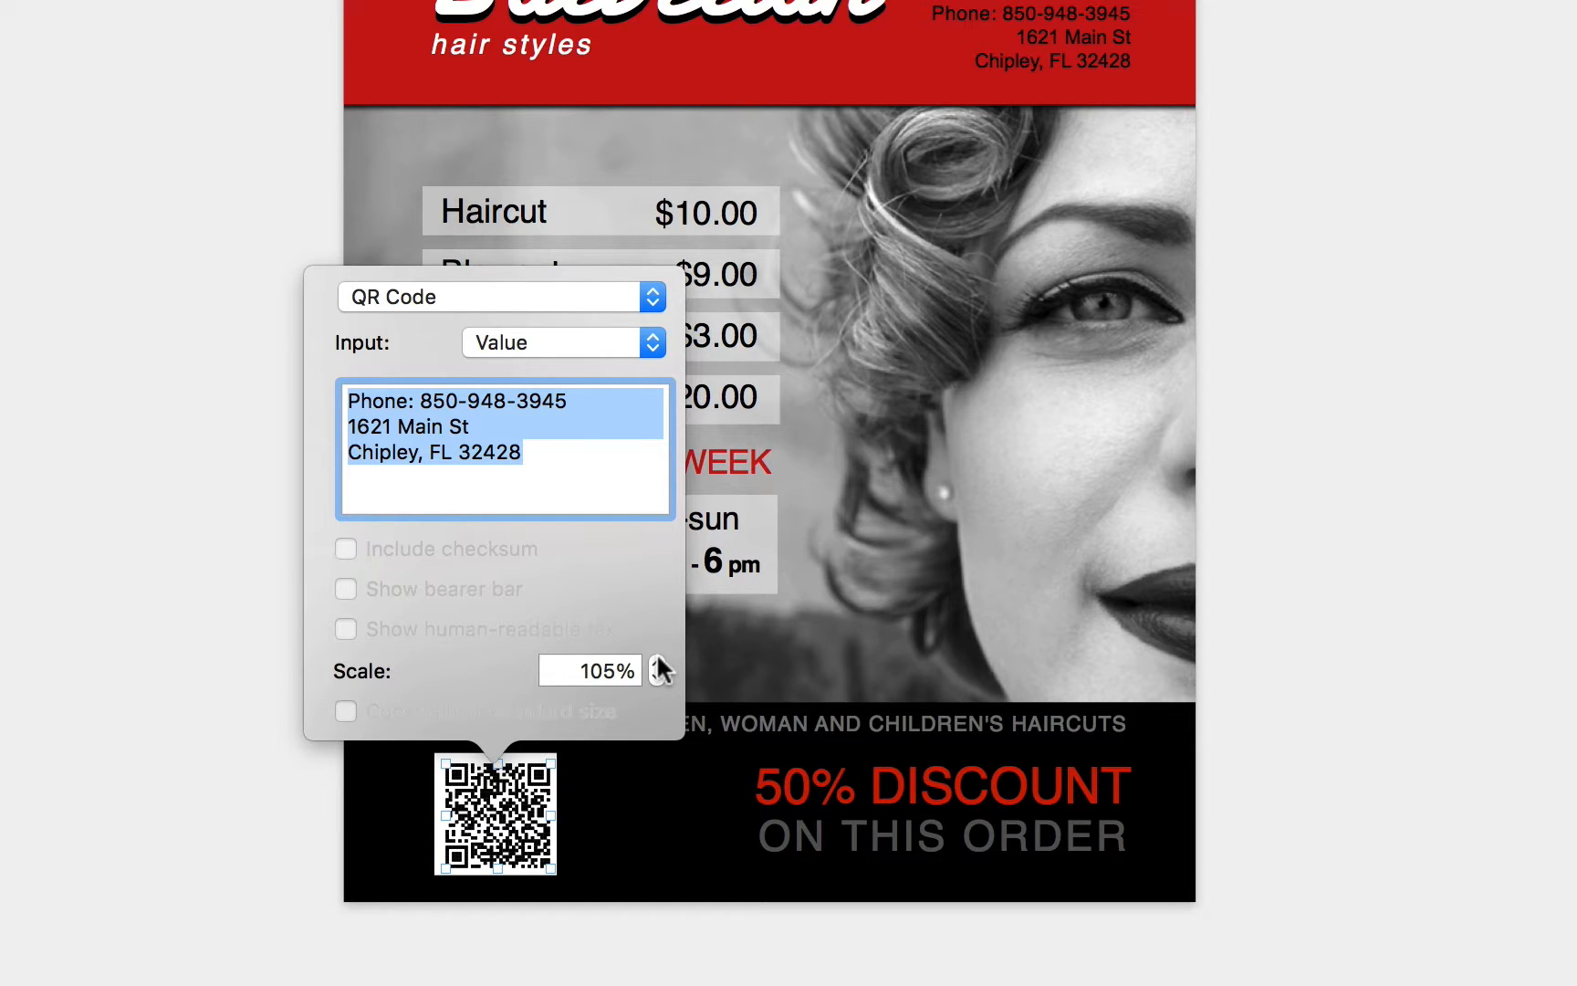
left_click(657, 678)
left_click(657, 677)
left_click(657, 677)
left_click(657, 677)
left_click(657, 678)
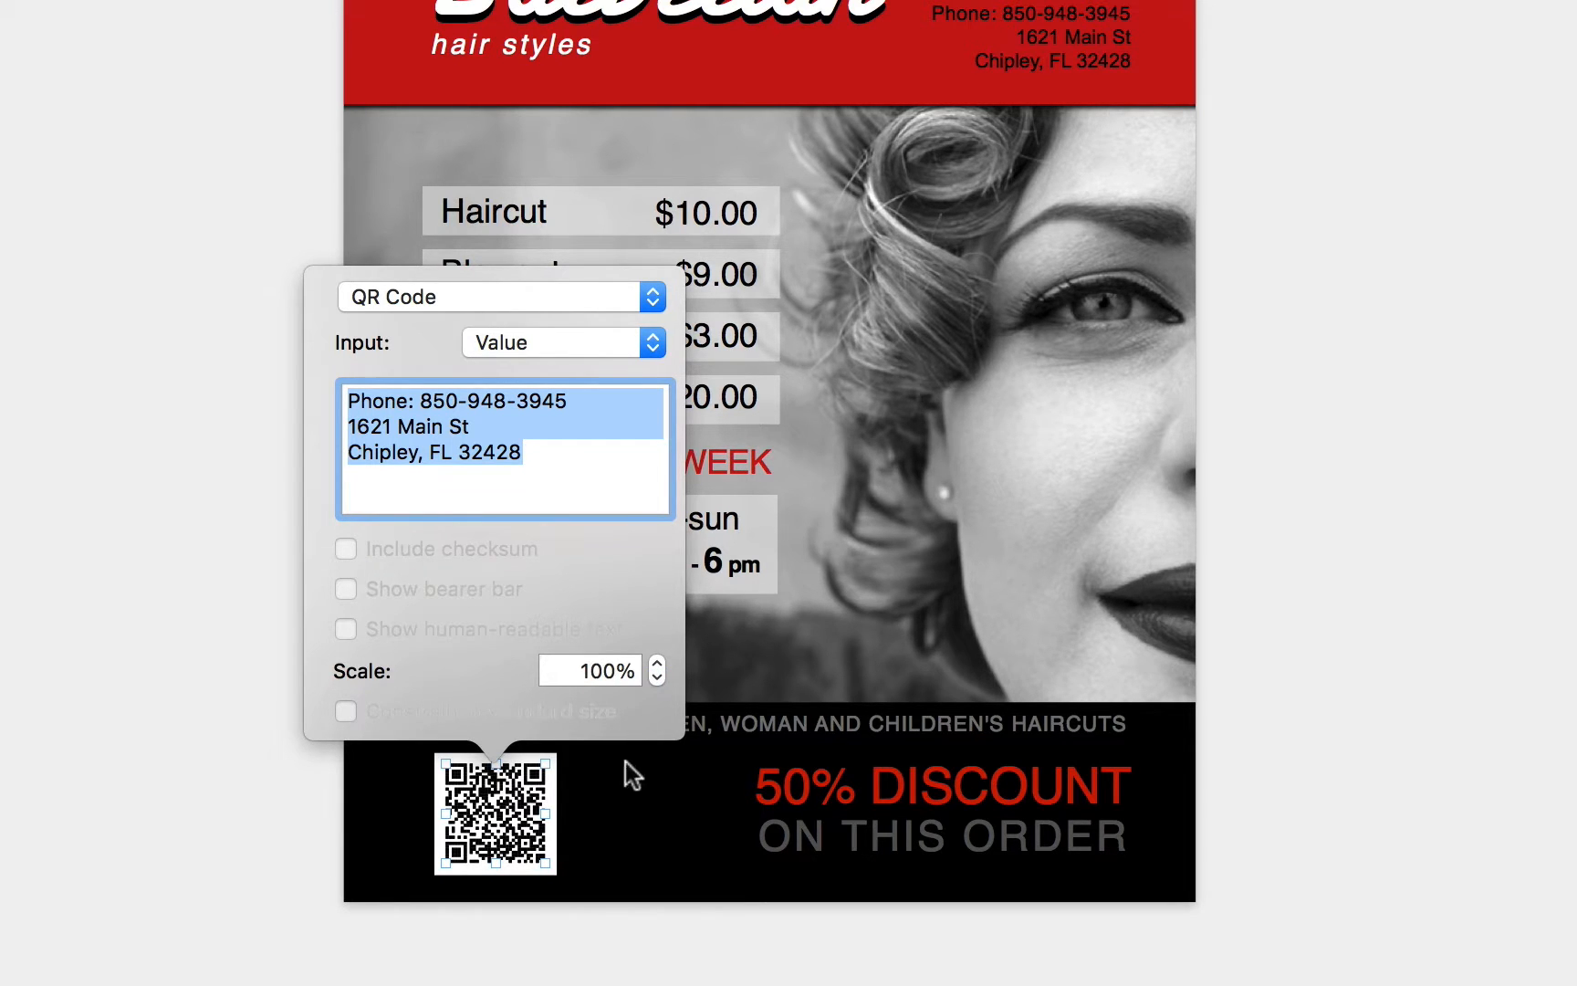
left_click(613, 807)
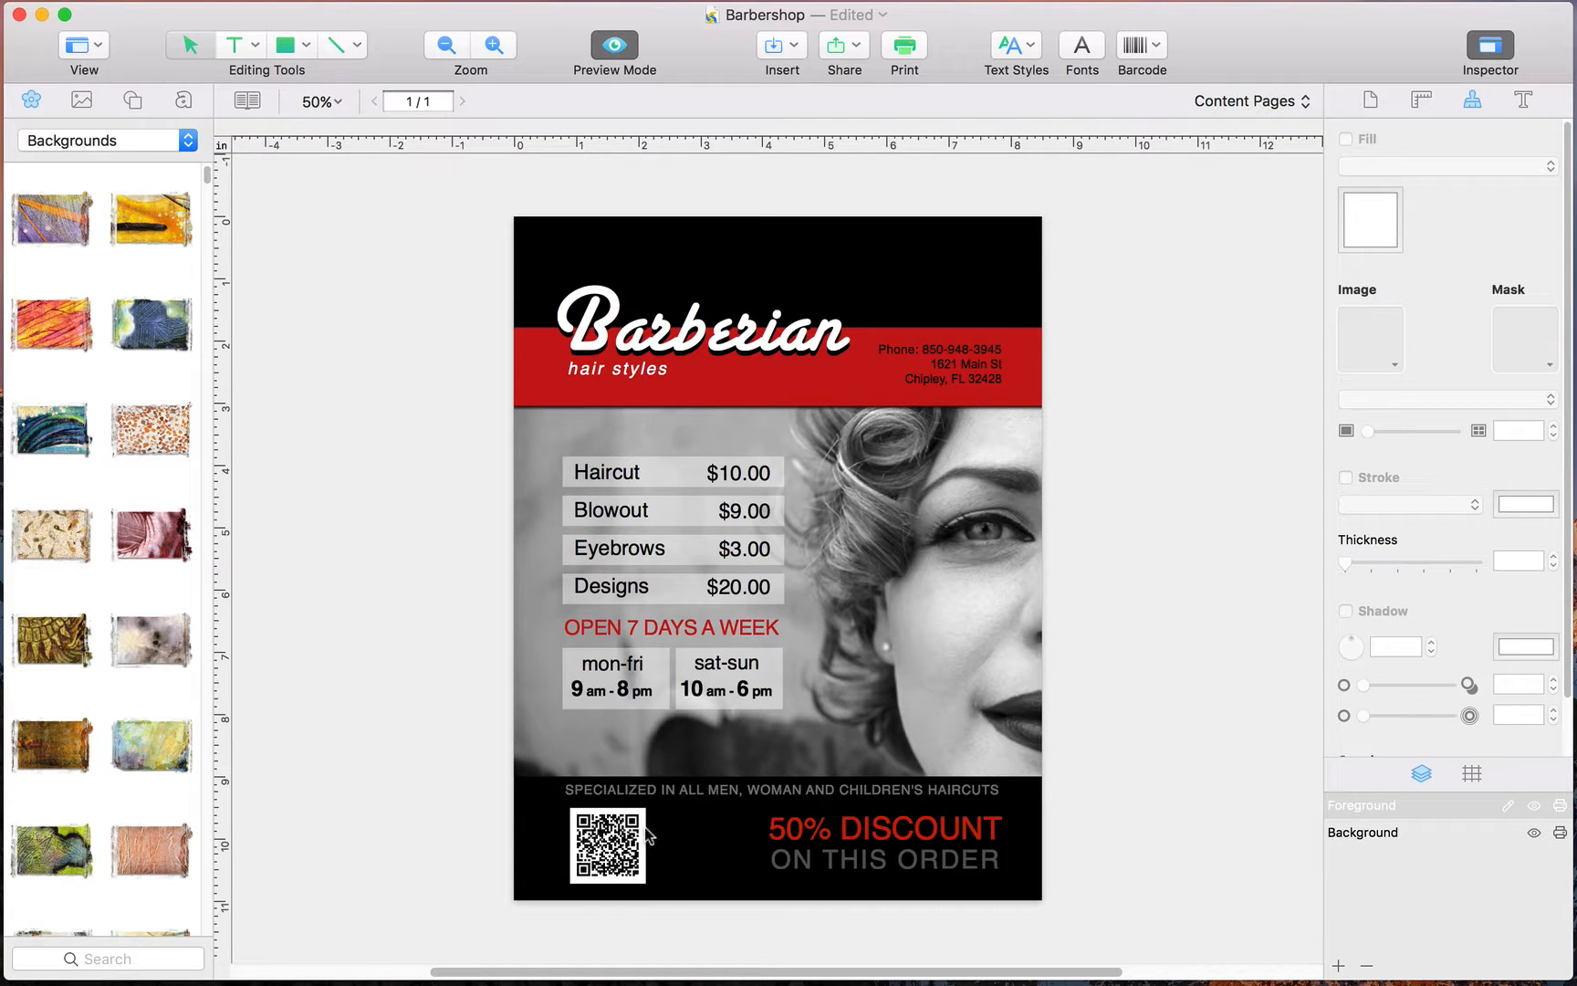
- Fill the white square behind the QR code with the red sampled from the header band
left_click(647, 832)
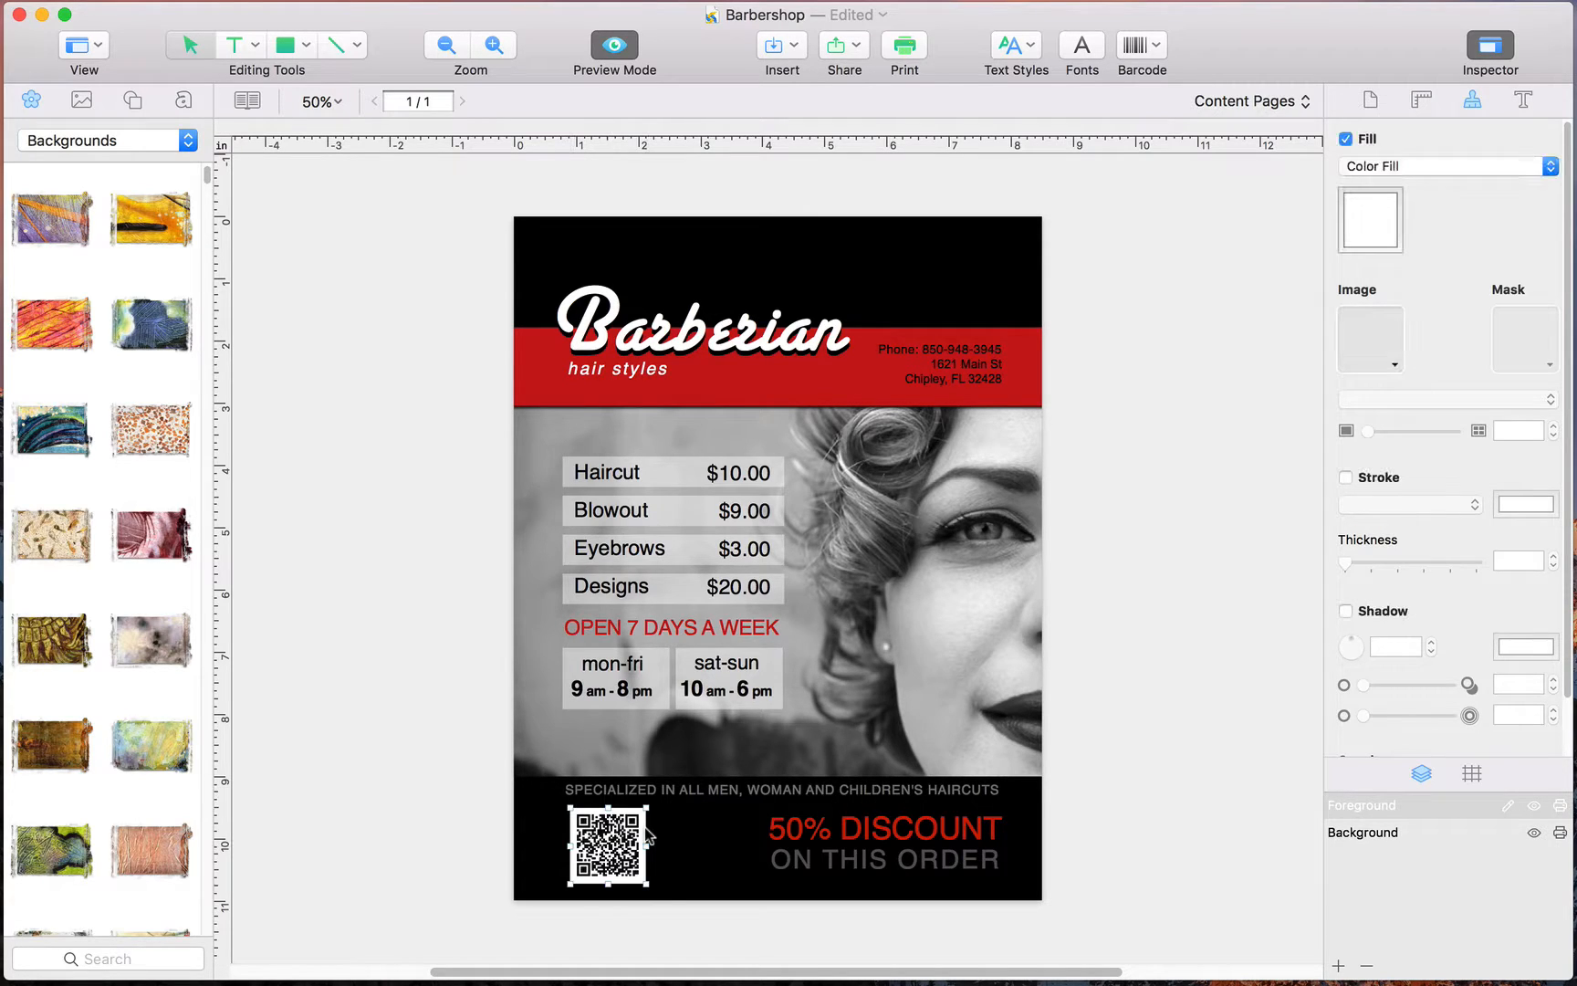
left_click(1380, 223)
left_click(1138, 706)
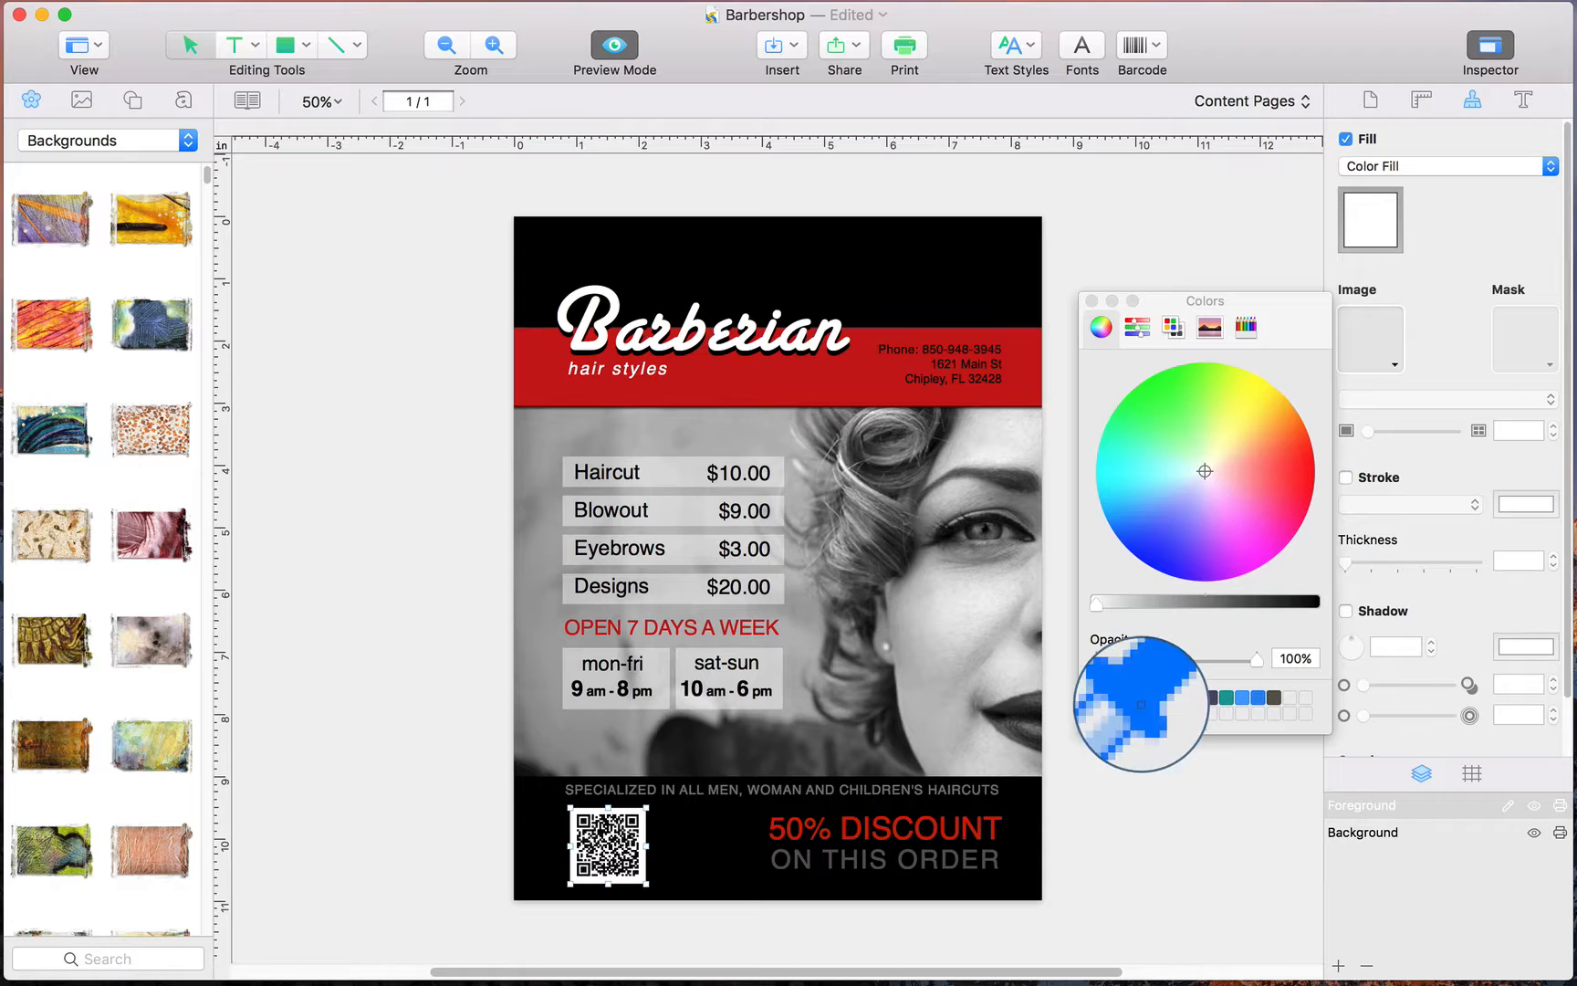
left_click(844, 399)
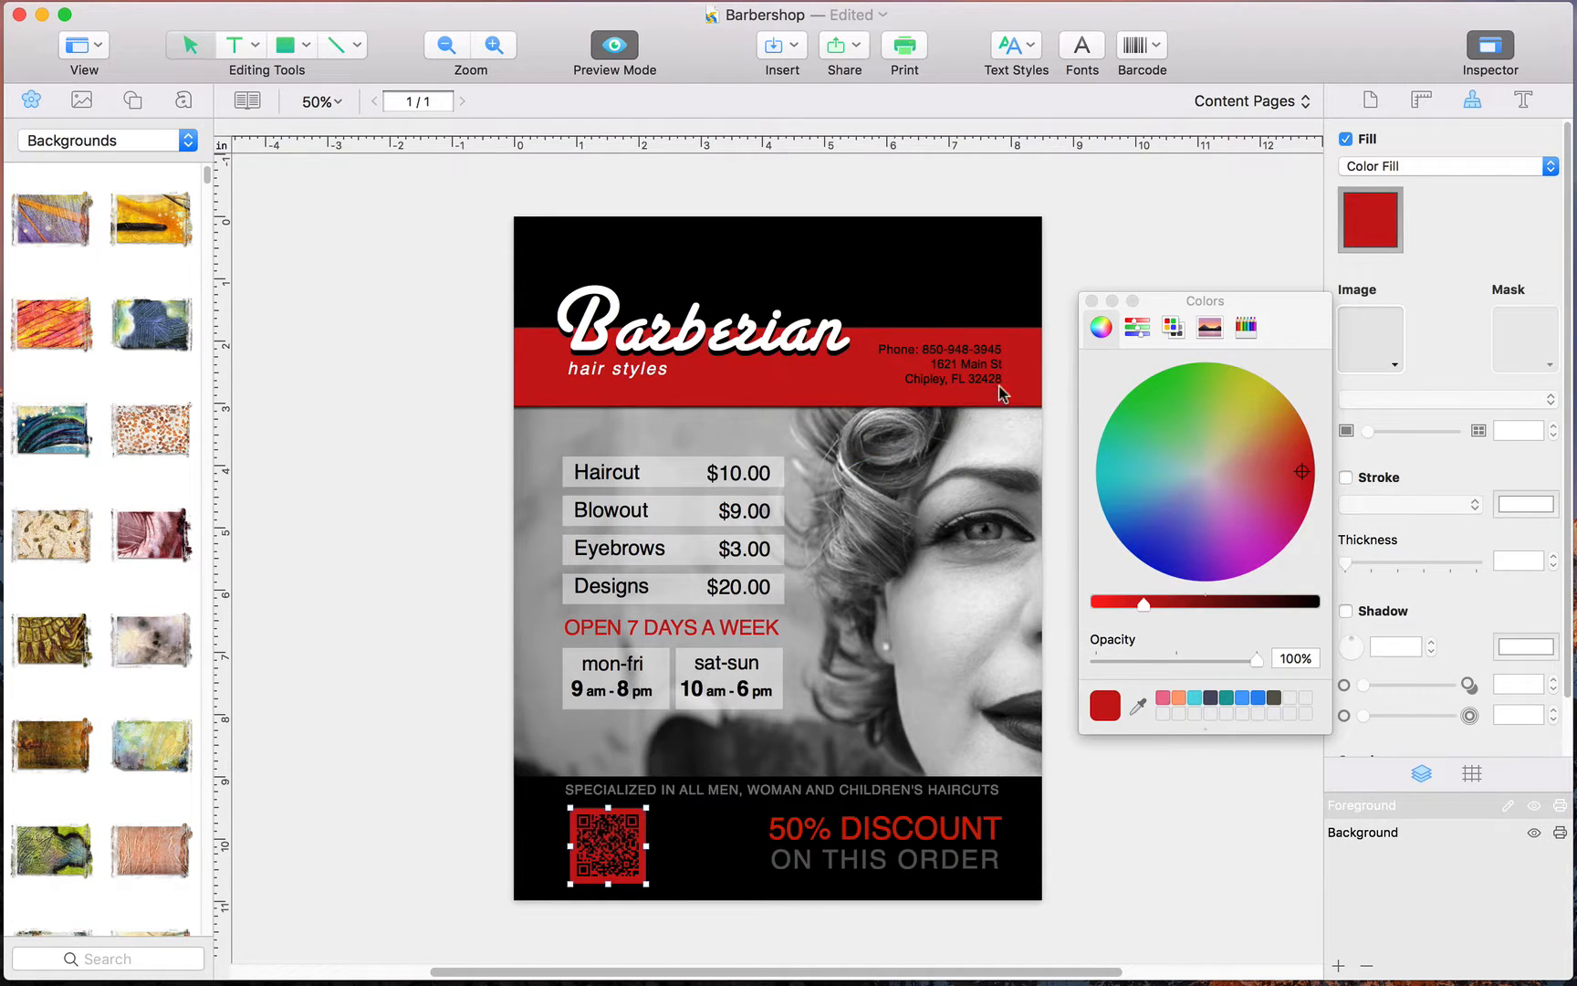
left_click(1093, 301)
left_click(1106, 549)
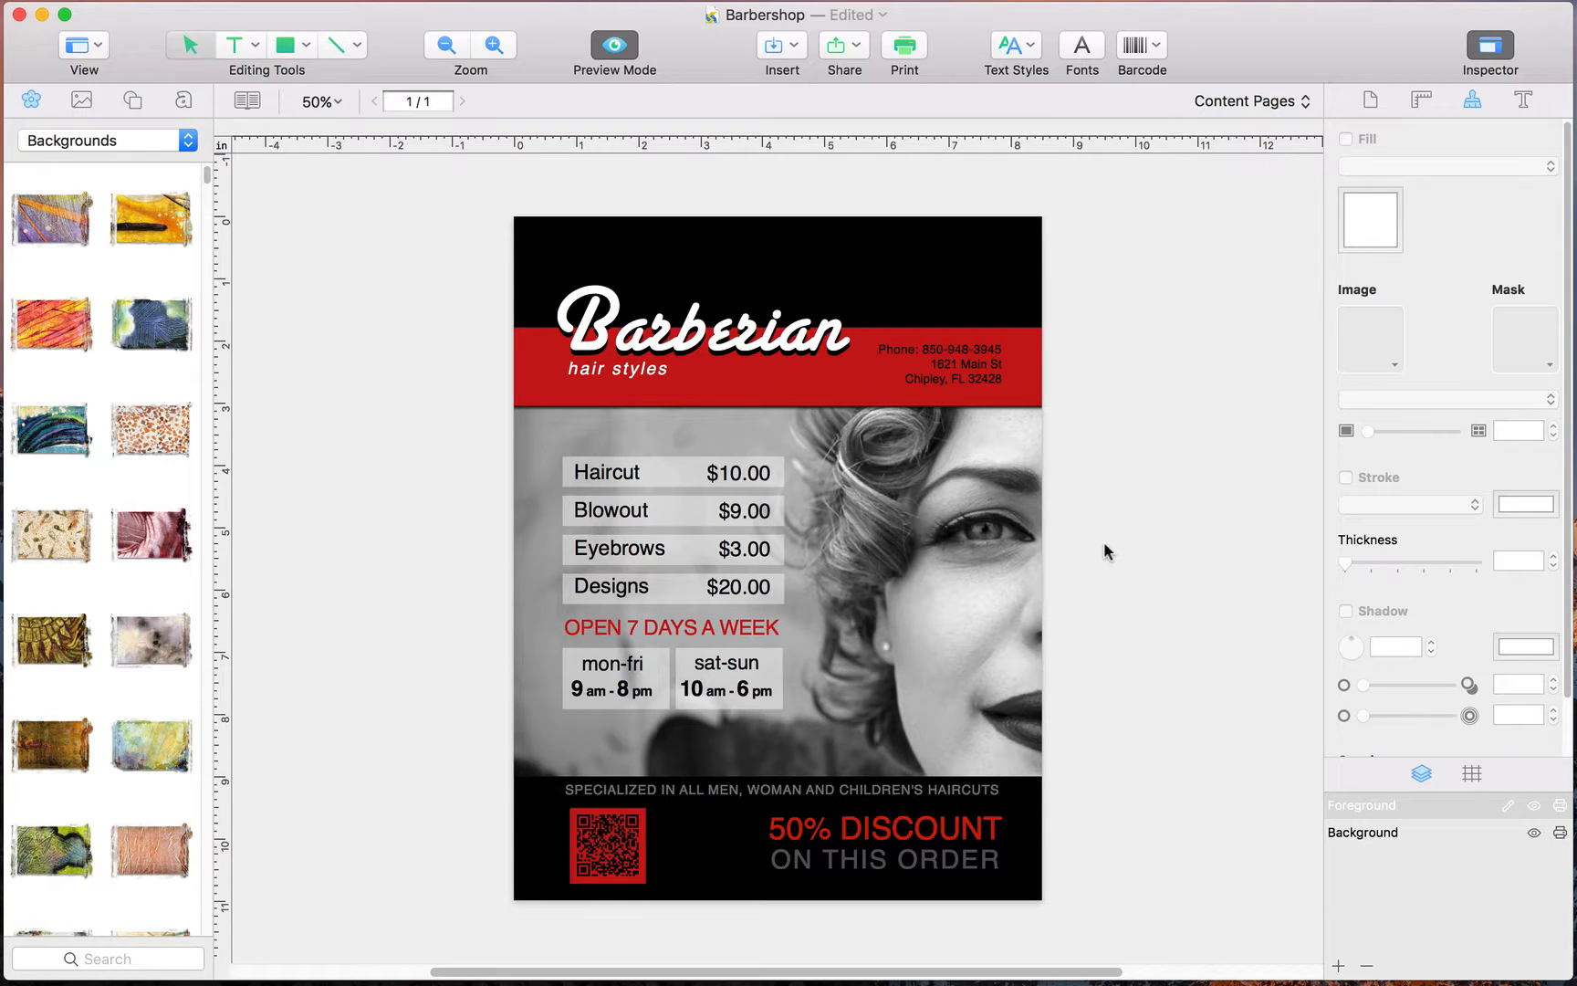
- Switch the QR code's input to Counter with starting number 1, increment 1 and minimum digits 1
double_click(625, 856)
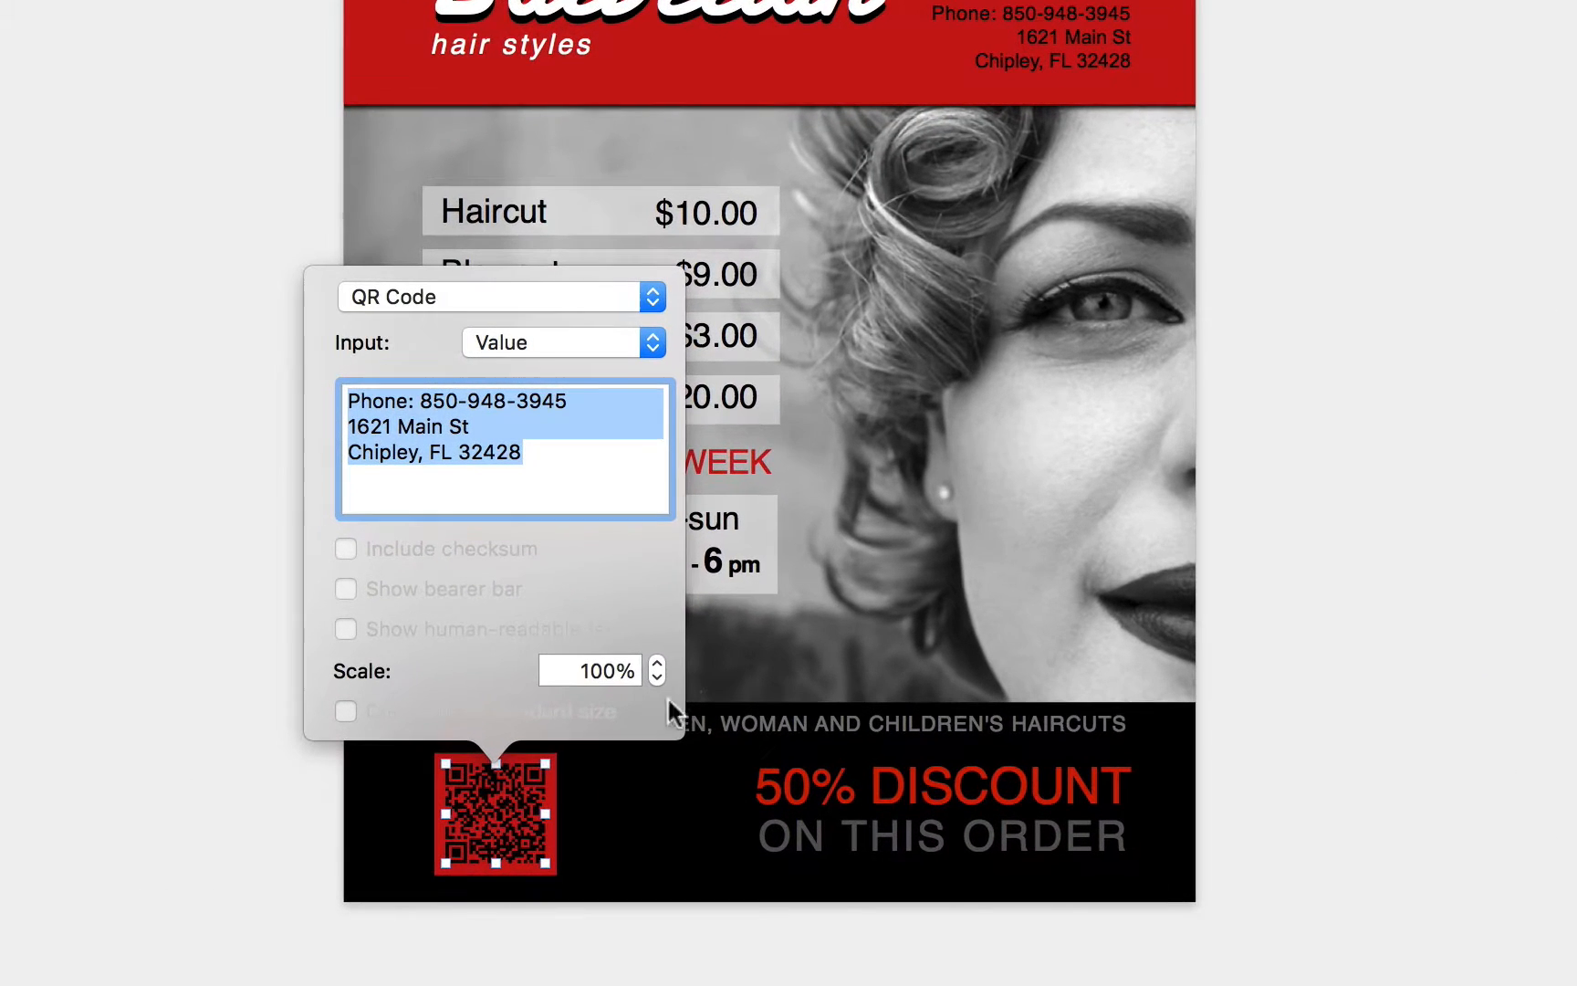
left_click(650, 341)
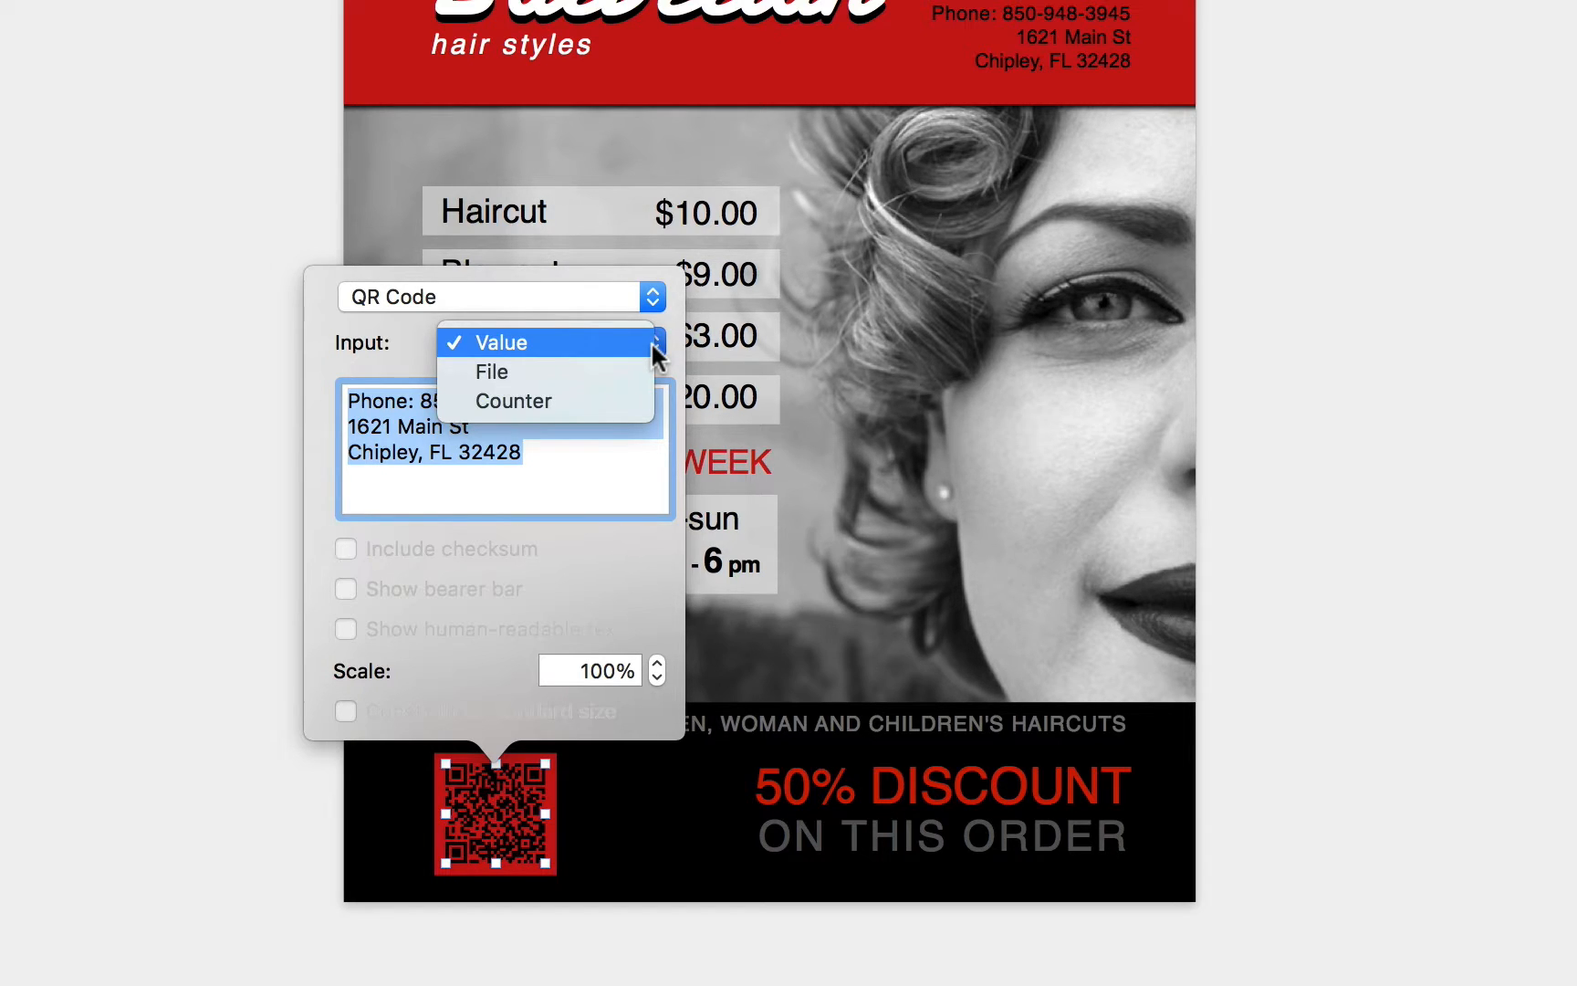
left_click(587, 404)
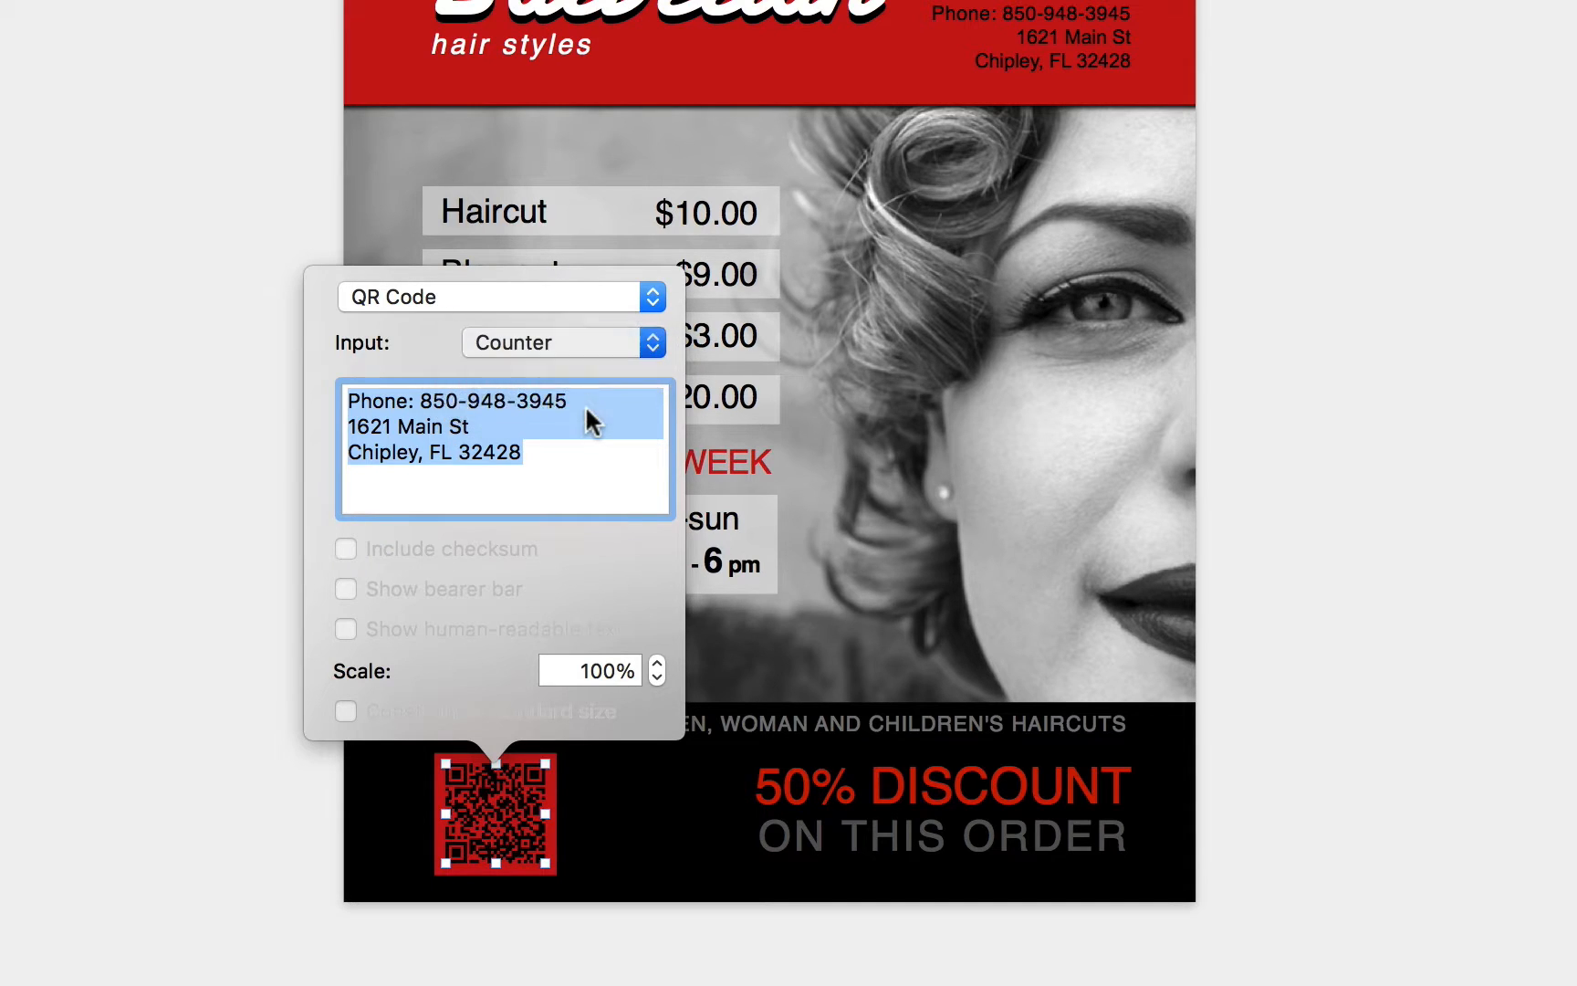
left_click(657, 492)
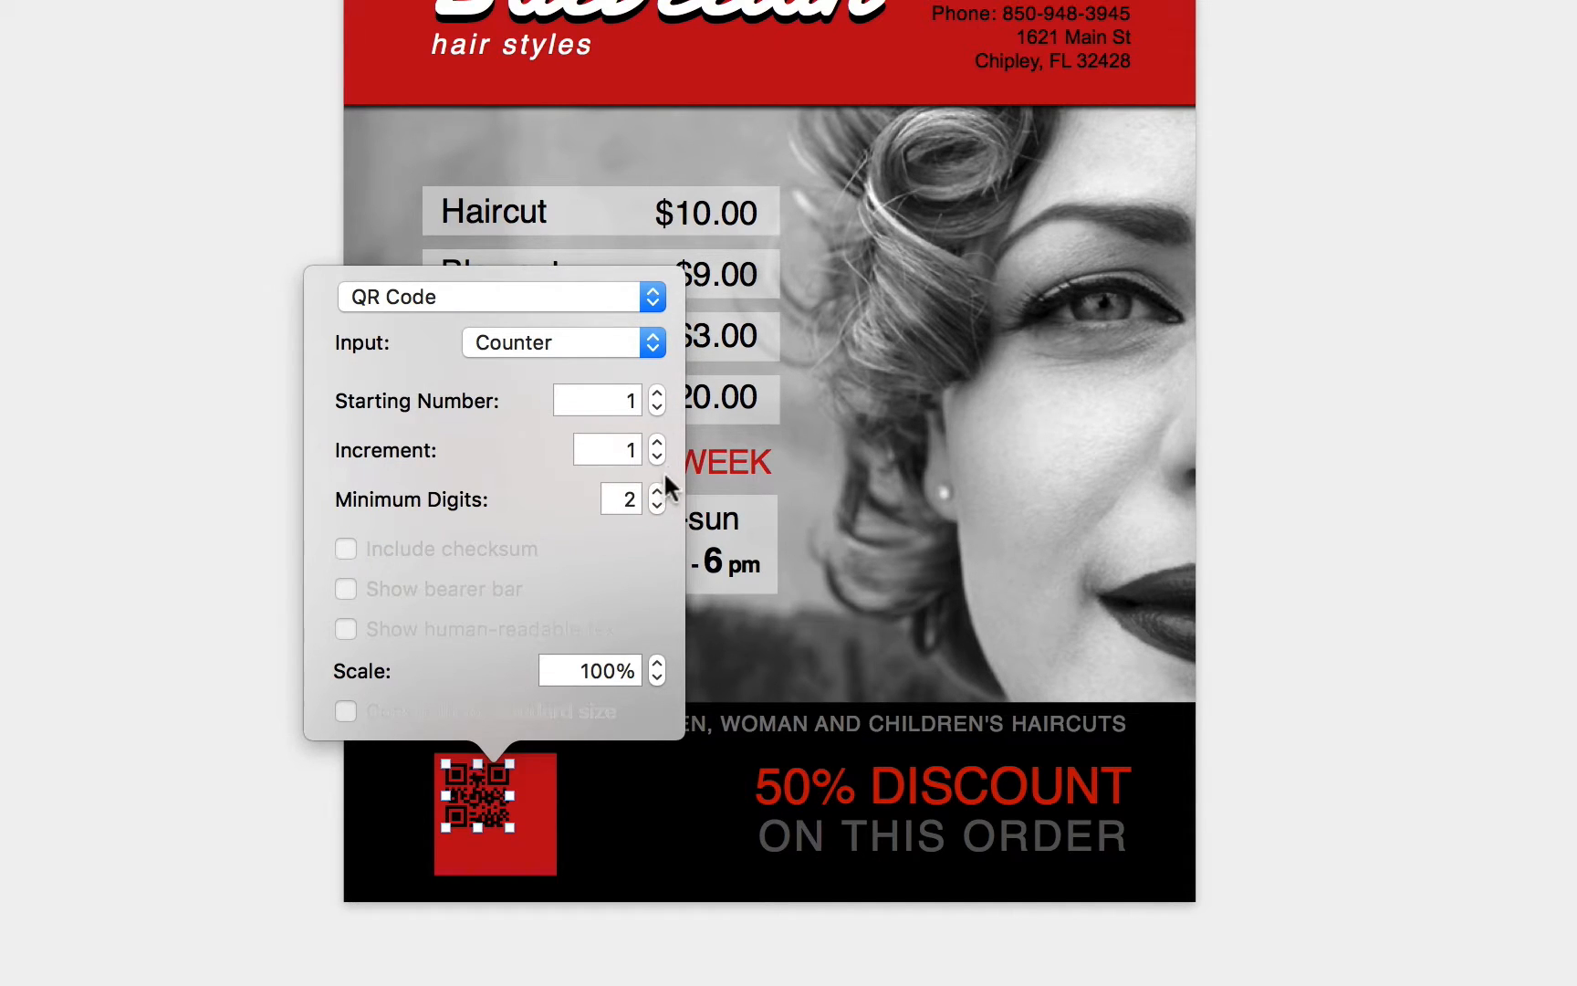
left_click(657, 442)
left_click(653, 508)
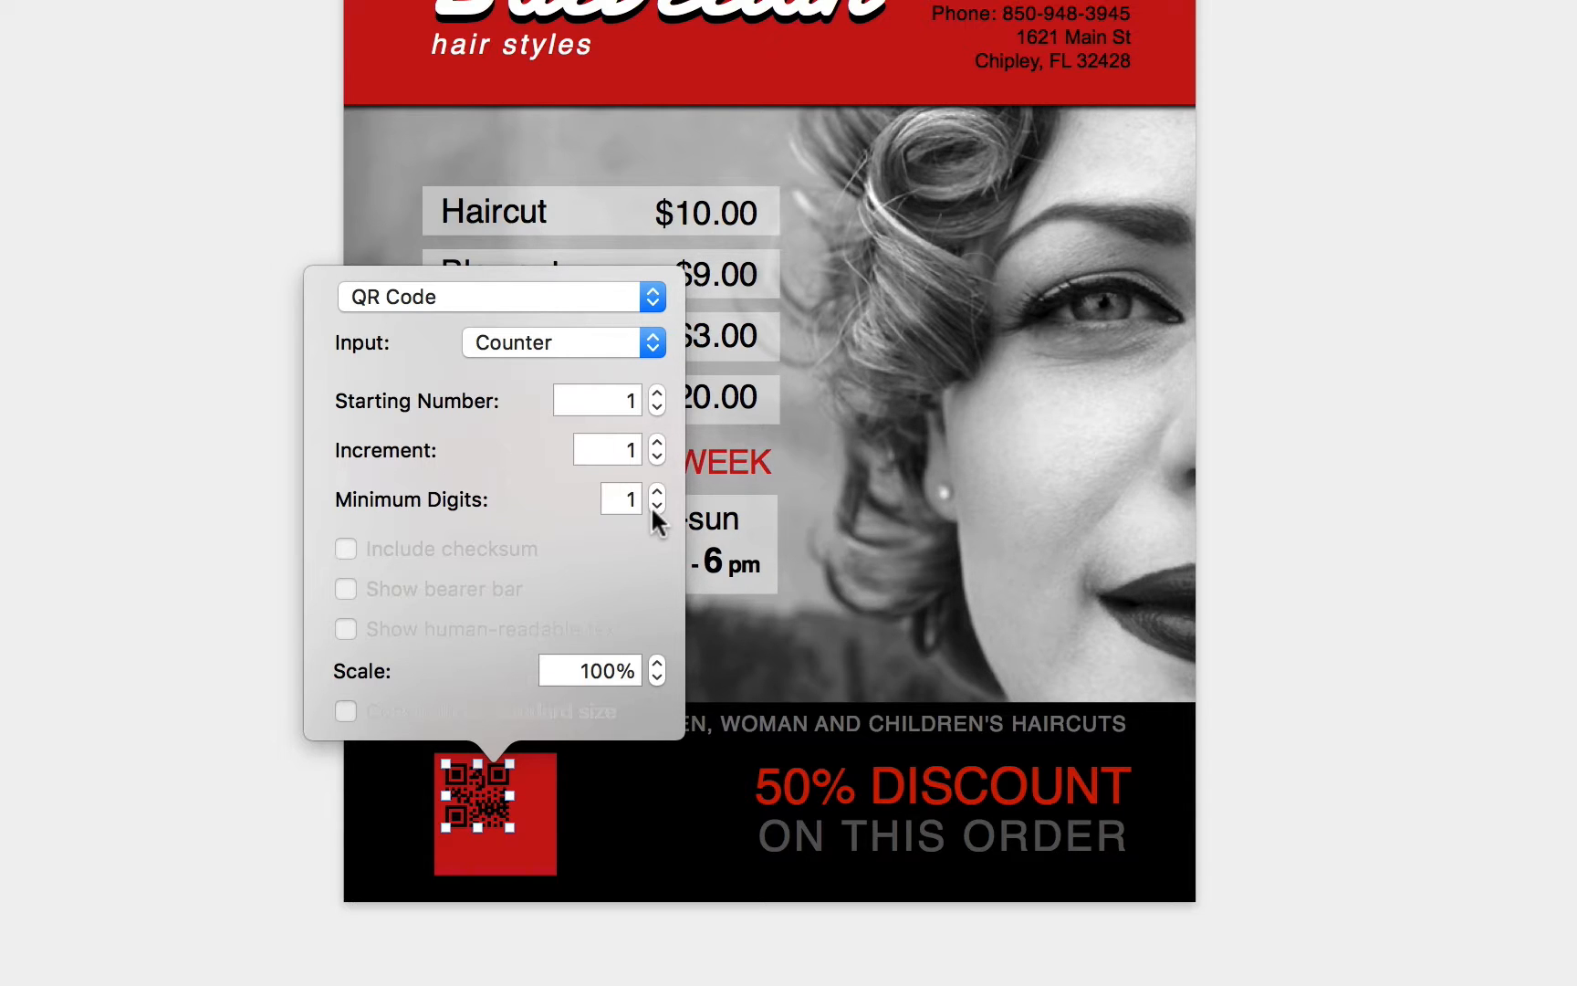
- Switch the QR code's input source to File
left_click(654, 343)
left_click(619, 319)
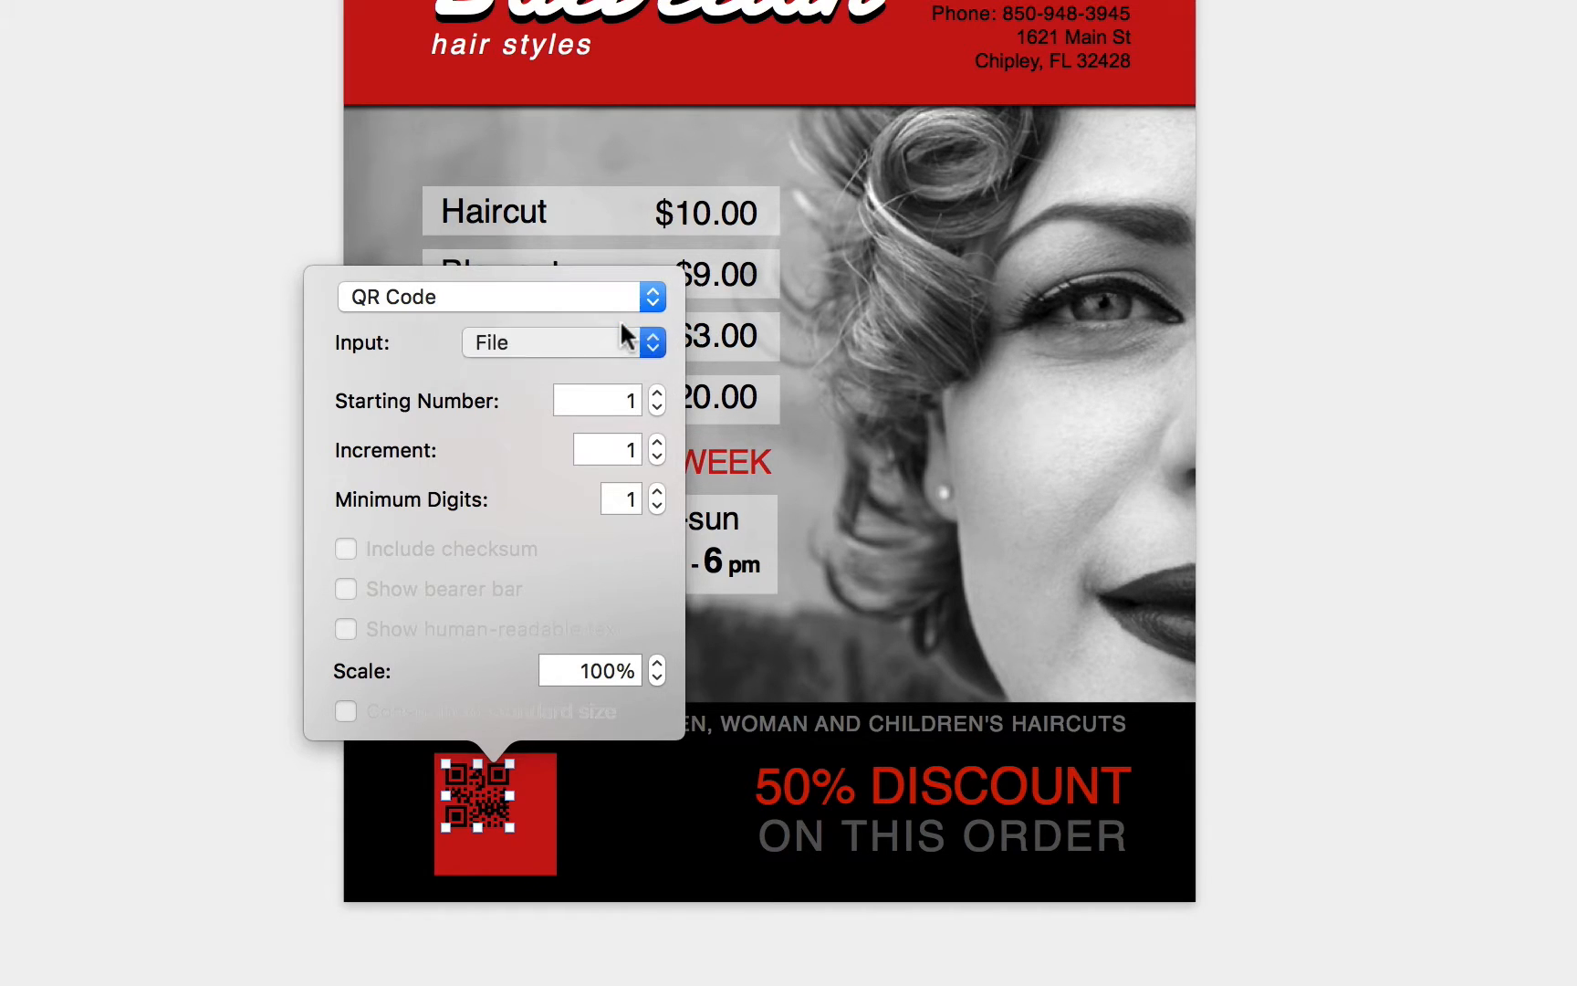